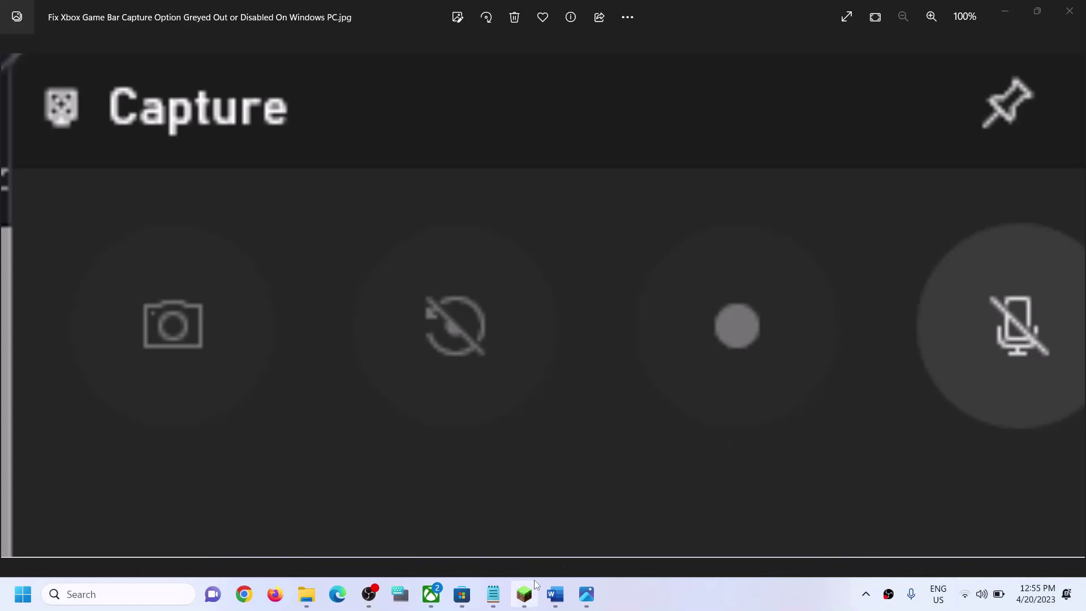
Bring the Word guide forward and select its HKEY_CURRENT_USER\System\GameConfigStore path line.
click(555, 593)
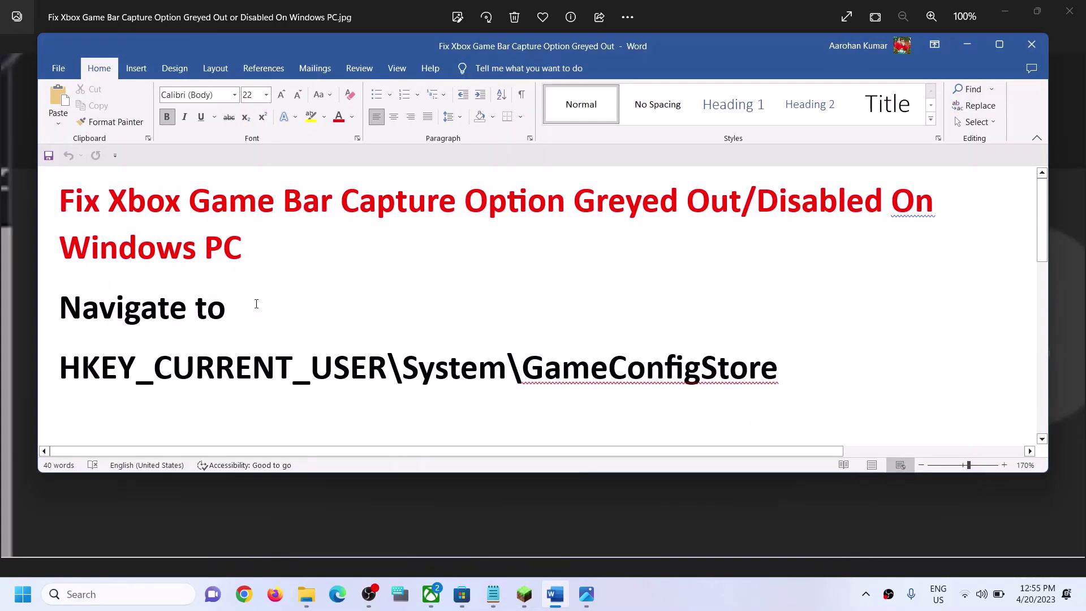
drag(79, 363, 803, 374)
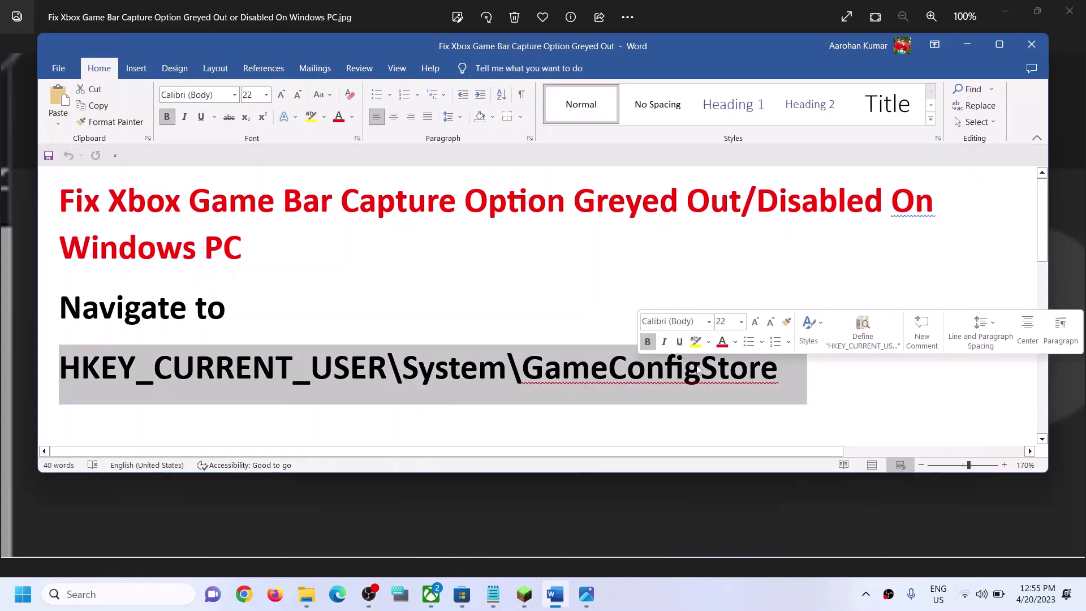
click(119, 595)
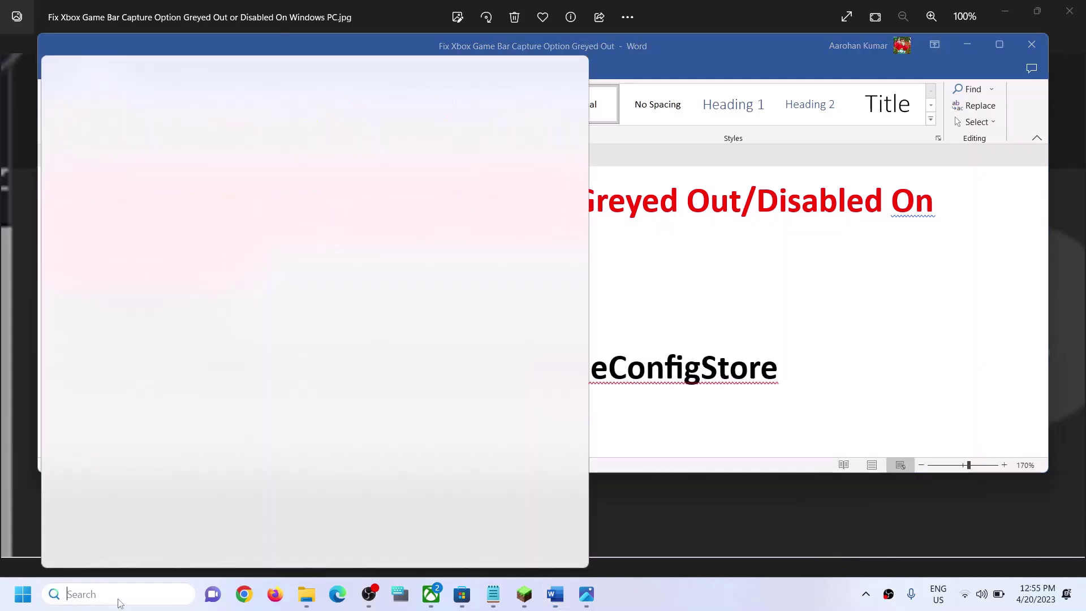
Search Windows for 'registry', correcting the typos, and launch Registry Editor.
text(regf)
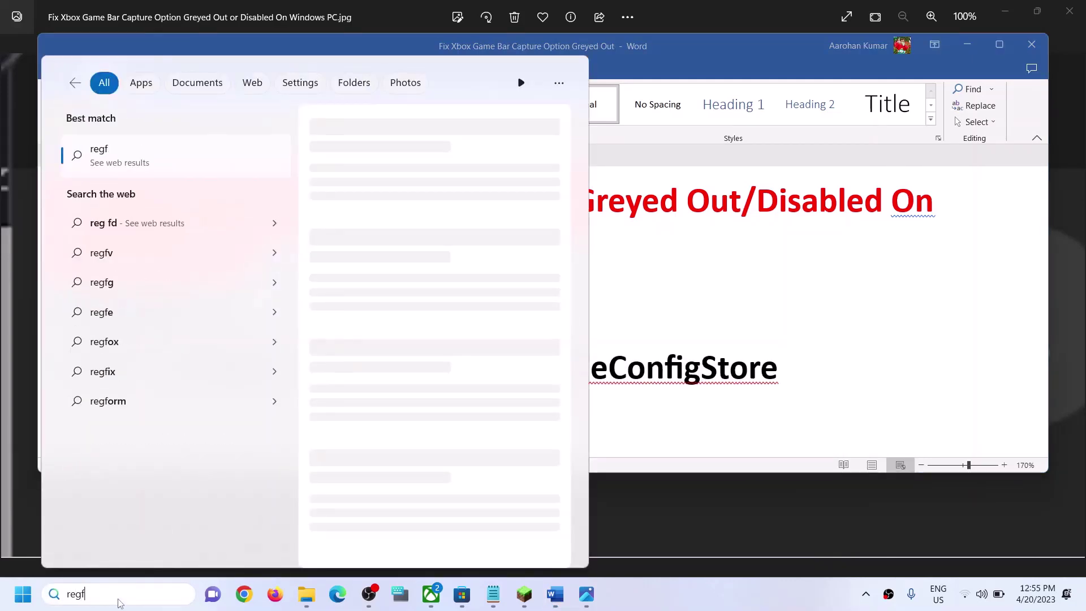
key(BackSpace)
text(gisy)
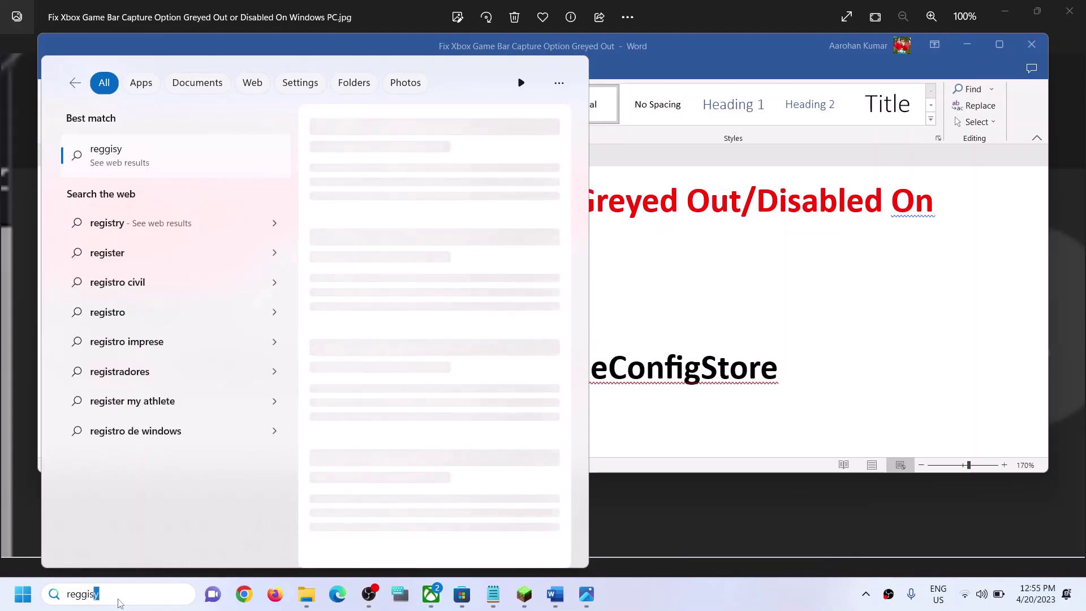
key(BackSpace)
text(try)
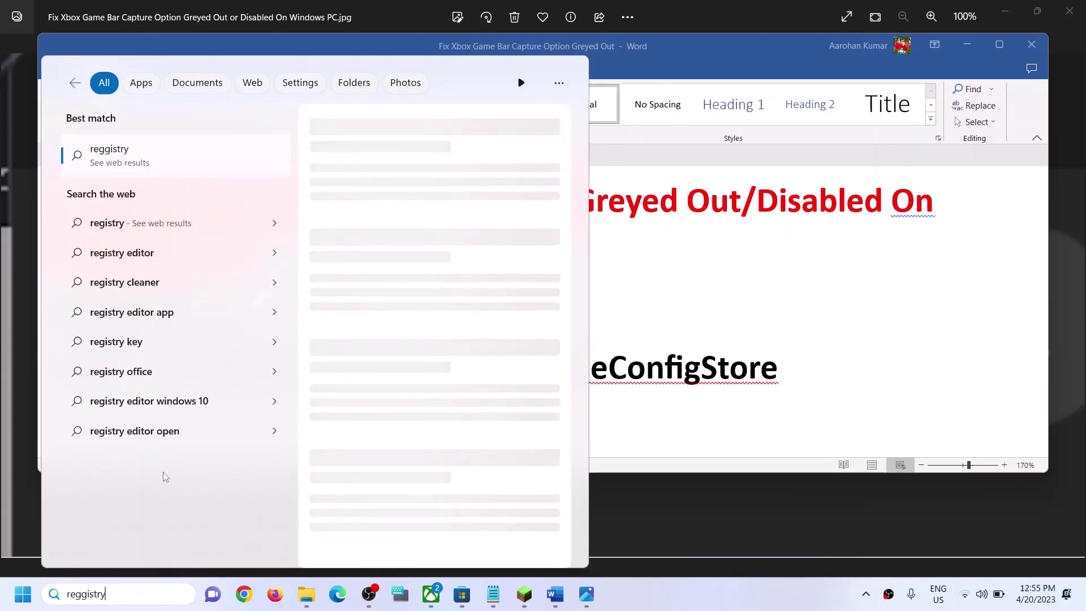
click(86, 594)
key(BackSpace)
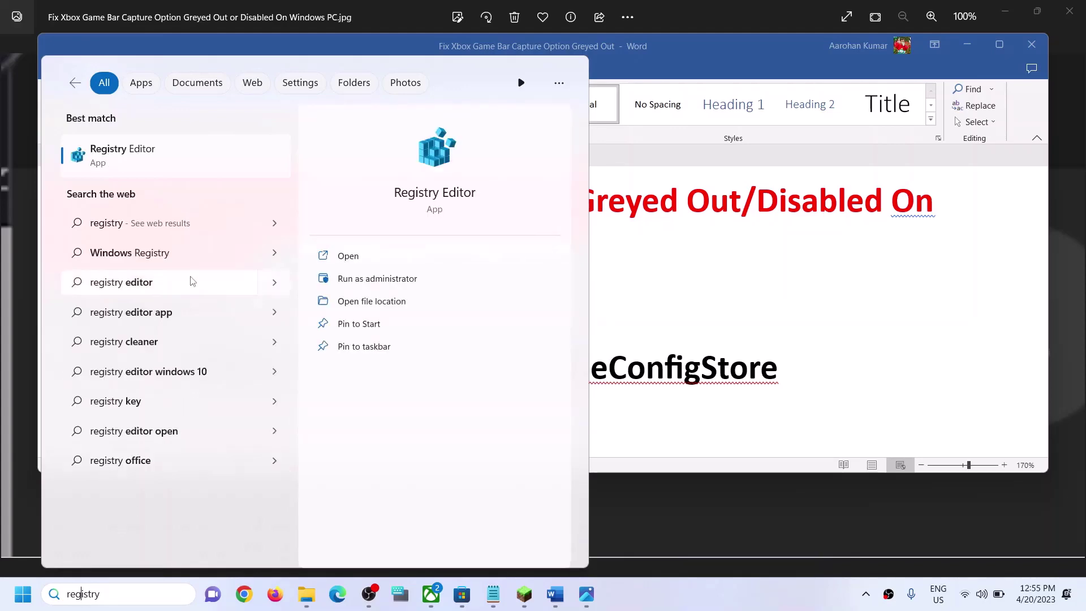
click(150, 163)
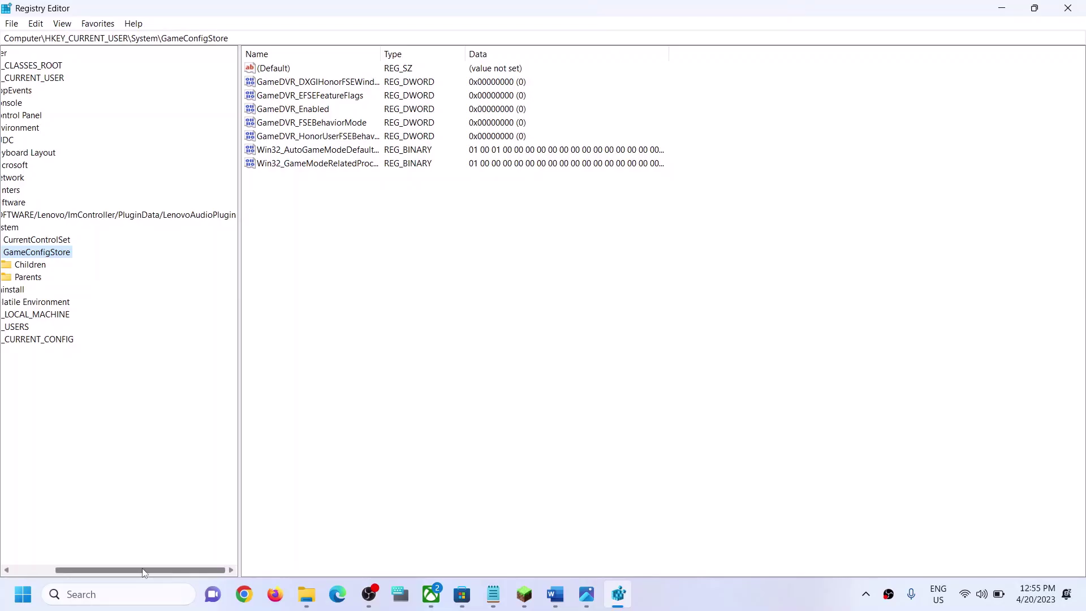
Expand the HKEY_CURRENT_USER branch, checking the path against the Word guide.
click(20, 78)
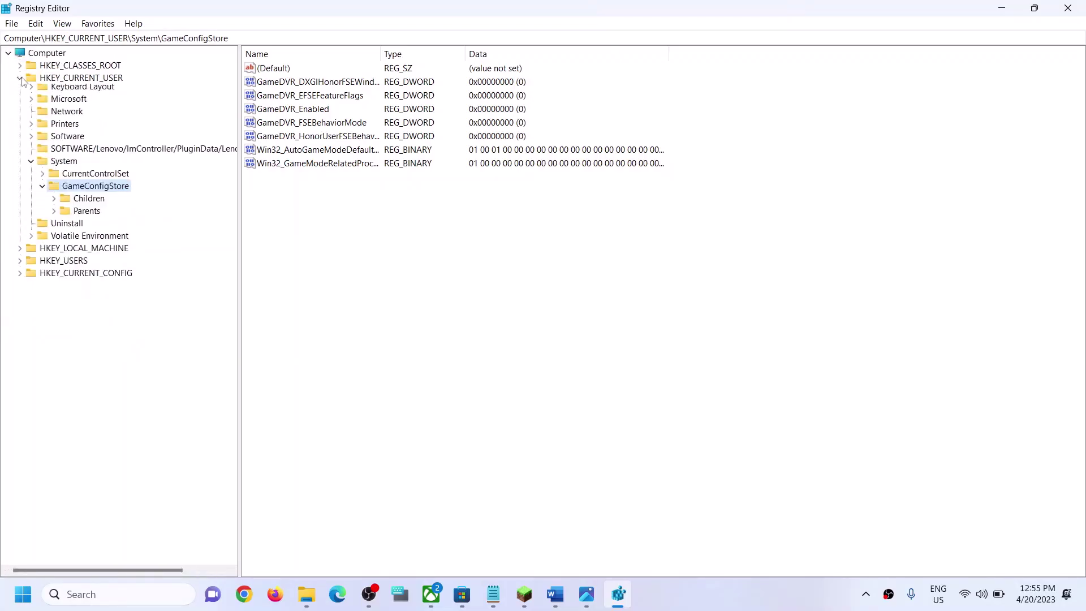
key(alt+Tab)
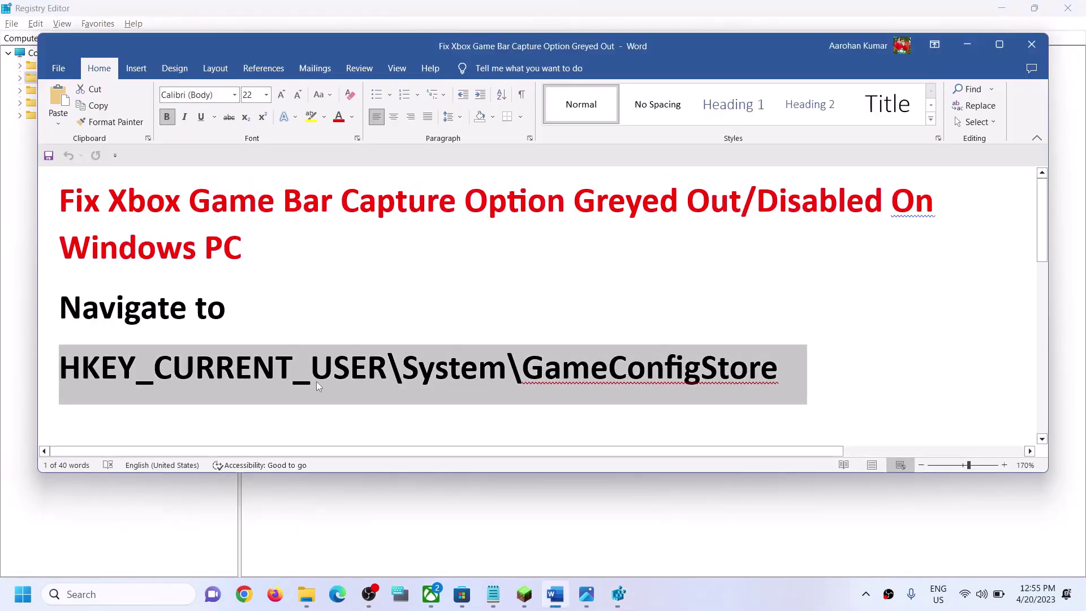
key(alt+Tab)
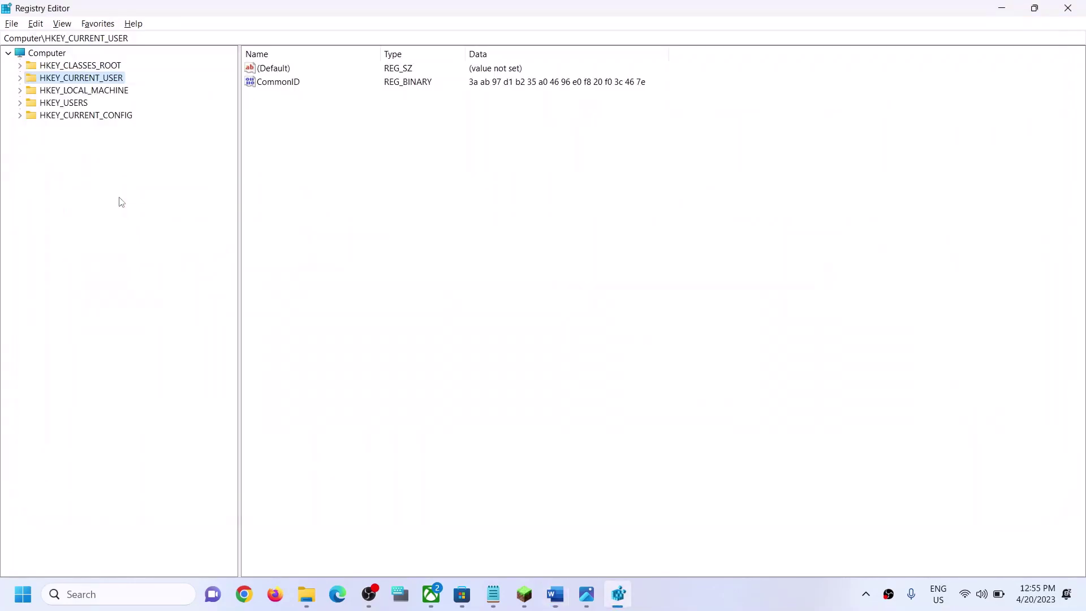
click(20, 77)
key(alt+Tab)
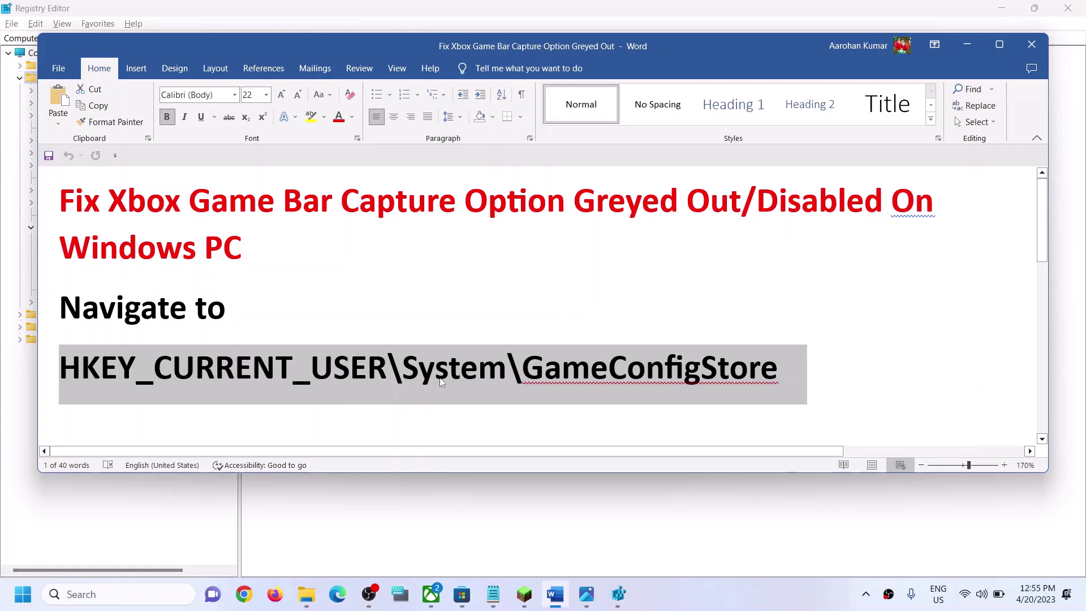
key(alt+Tab)
Expand System, open GameConfigStore, and scroll the Word guide to the next instruction.
click(31, 228)
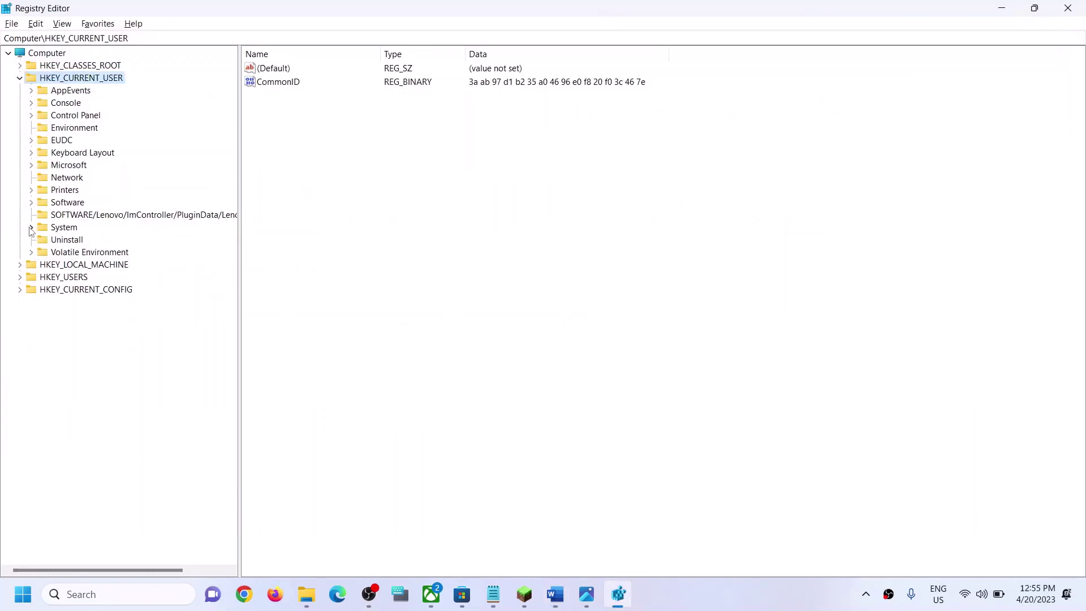
click(31, 228)
key(alt+Tab)
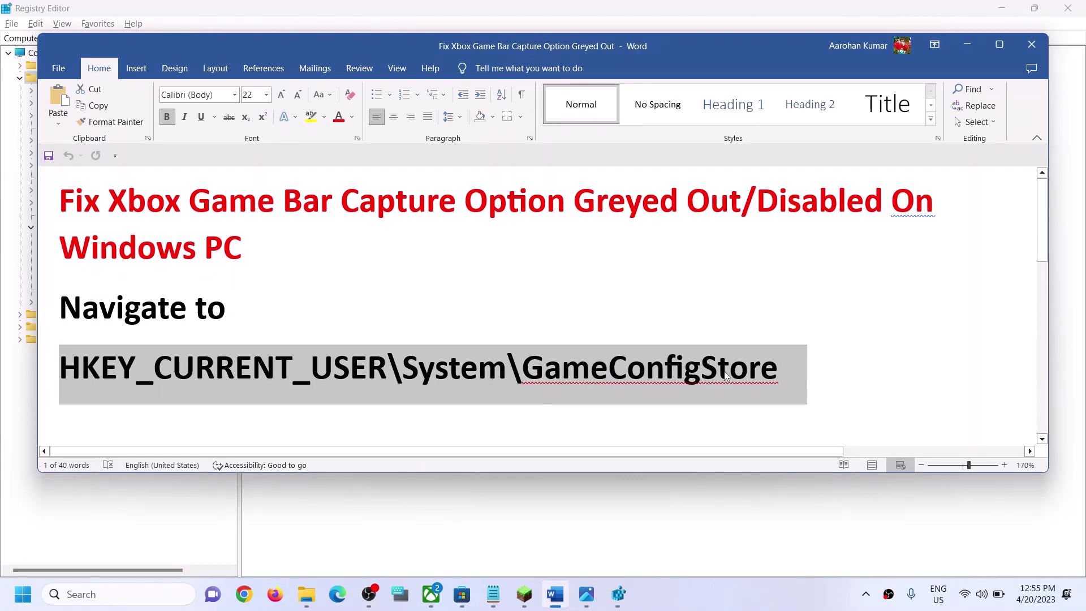
key(alt+Tab)
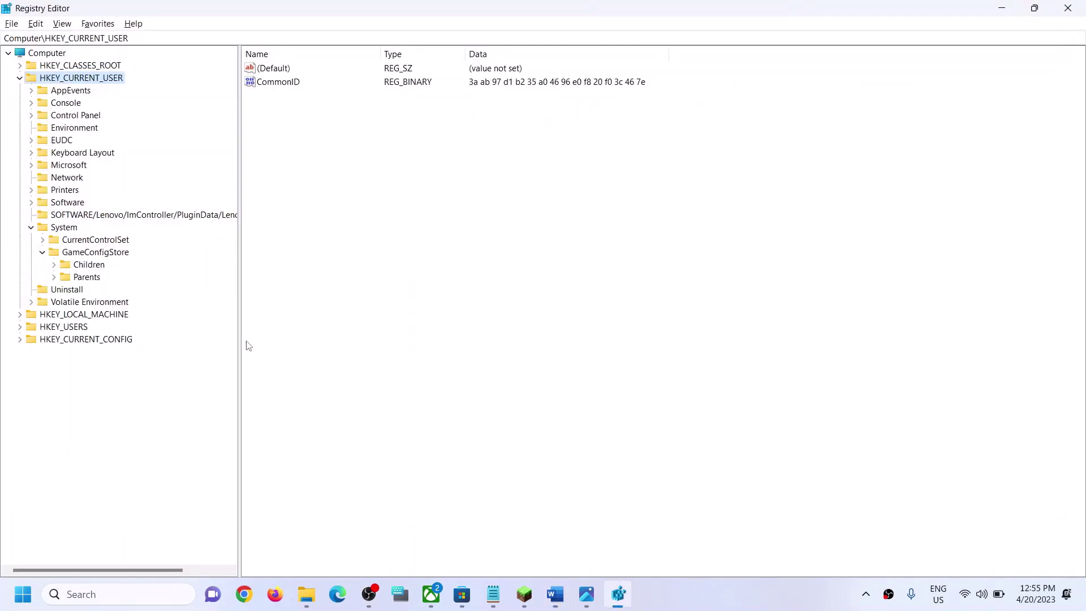
click(105, 255)
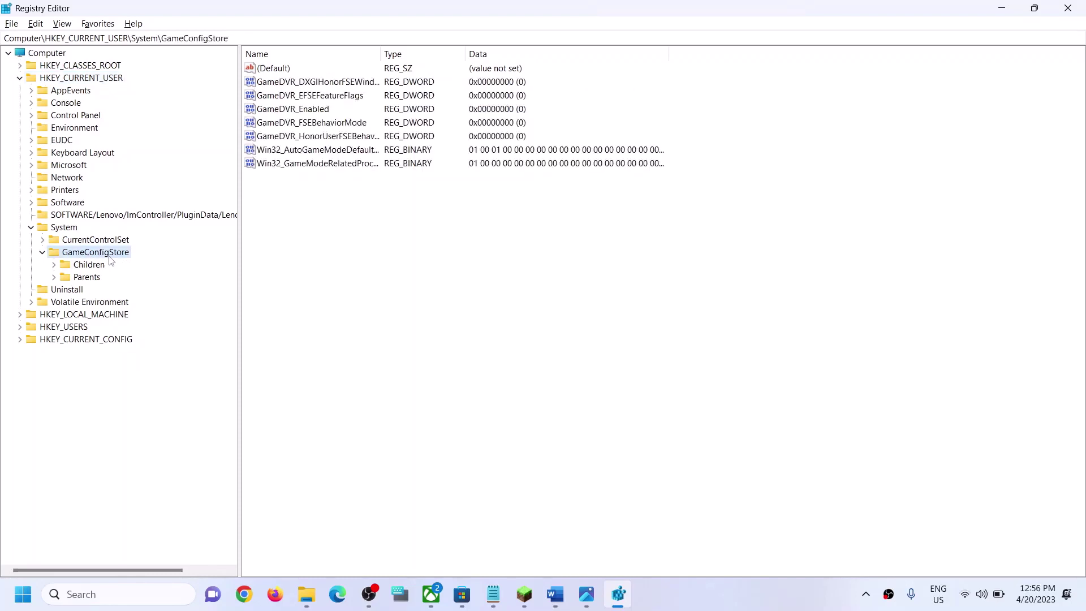
key(alt+Tab)
scroll(571, 336, down, 3)
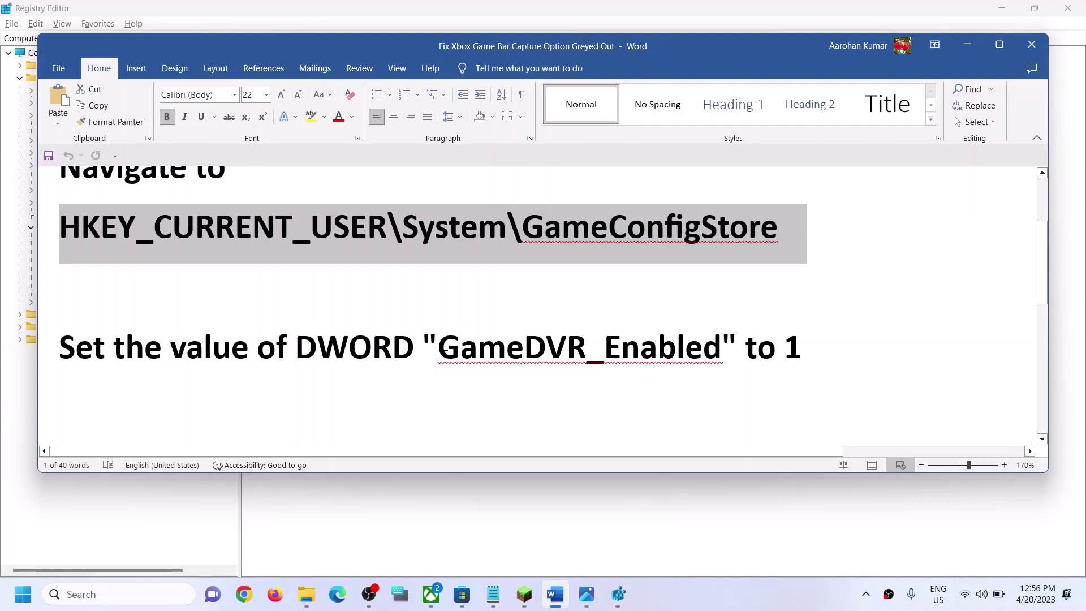
Change the GameDVR_Enabled DWORD under GameConfigStore to value data 1.
drag(438, 347, 717, 355)
key(alt+Tab)
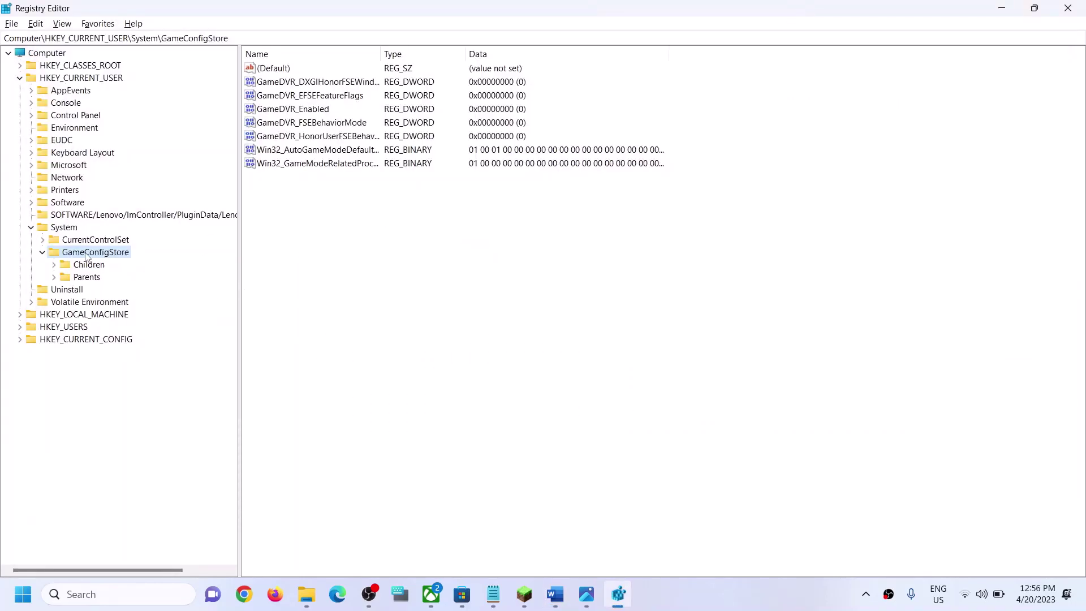
click(294, 109)
double_click(305, 110)
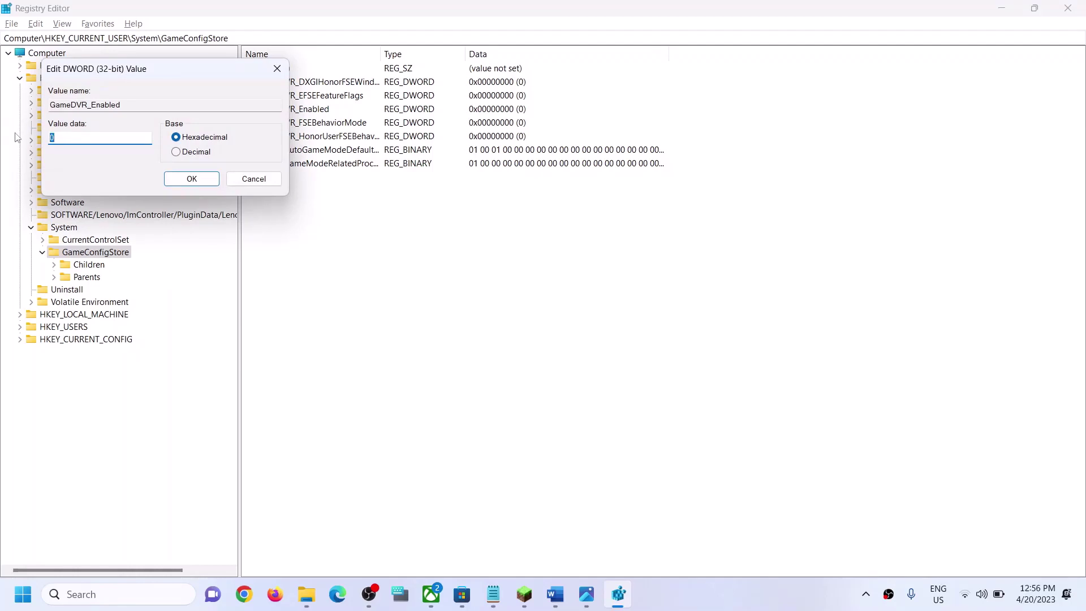
click(179, 179)
Collapse the System key and HKEY_CURRENT_USER, then scroll the Word guide to the next path.
click(34, 228)
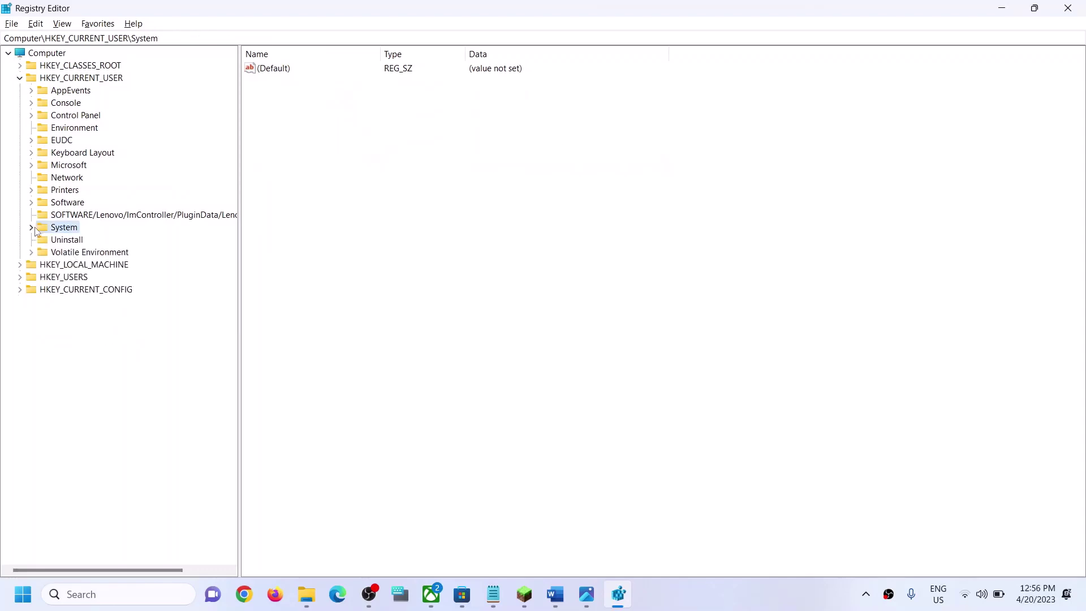
click(20, 79)
key(alt+Tab)
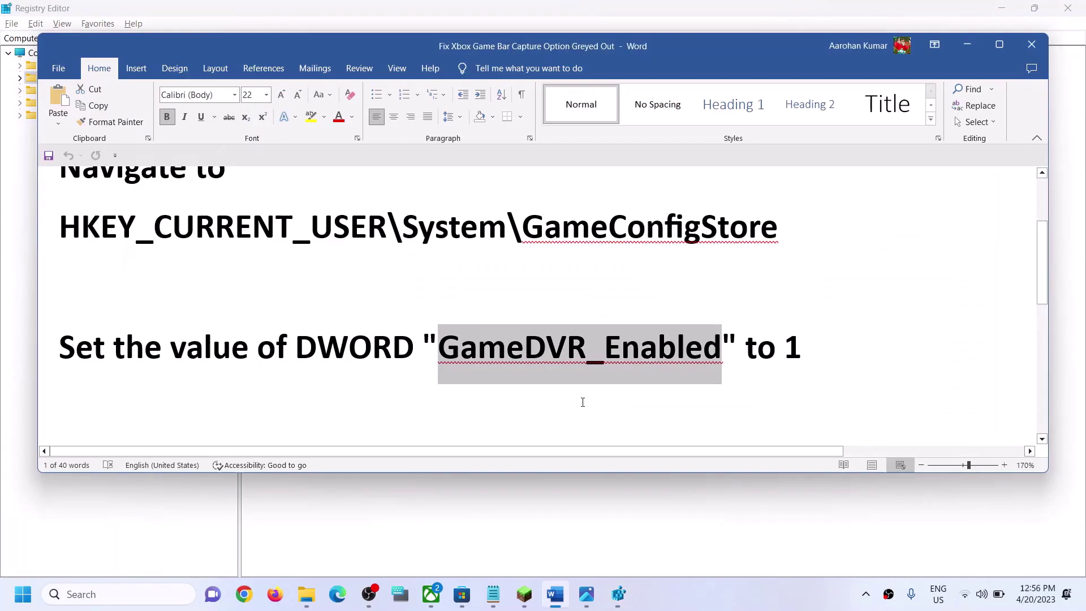
scroll(447, 408, down, 3)
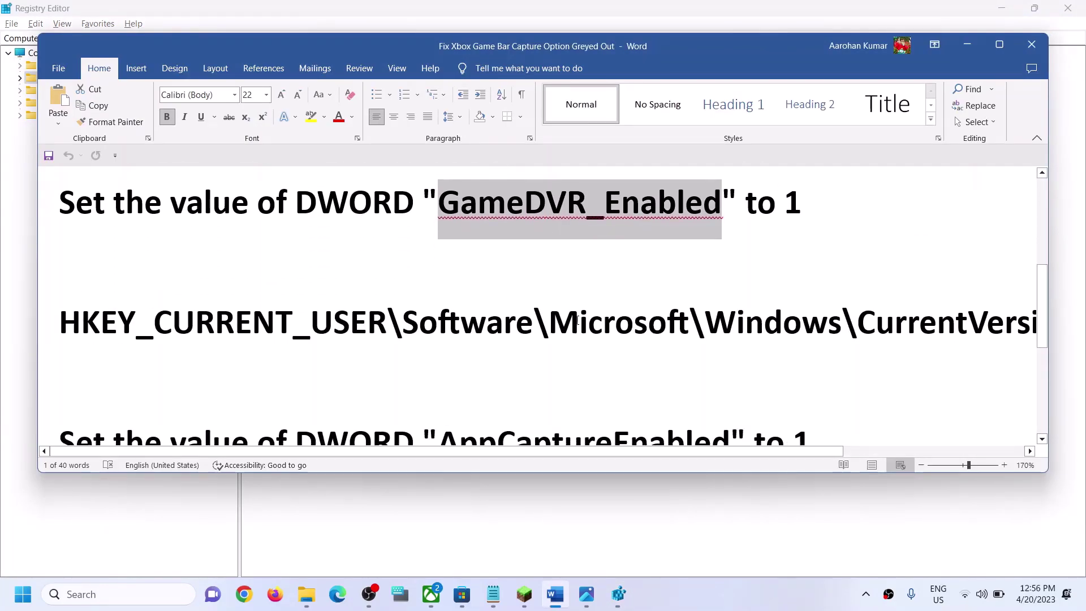
Shrink the next registry path line in the Word guide to 12 pt.
double_click(576, 321)
triple_click(576, 322)
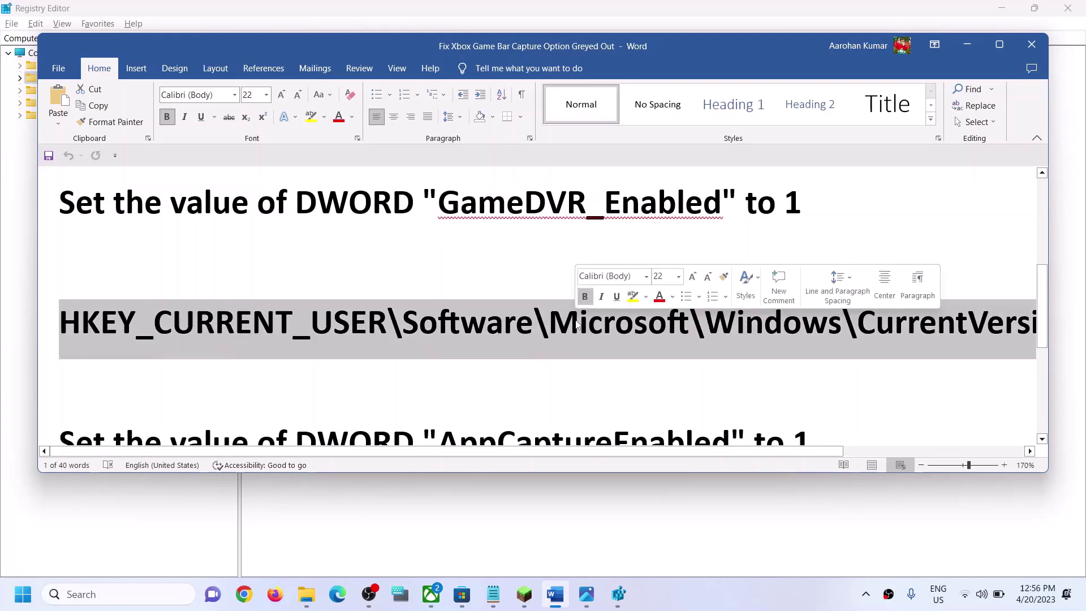
click(265, 95)
key(Escape)
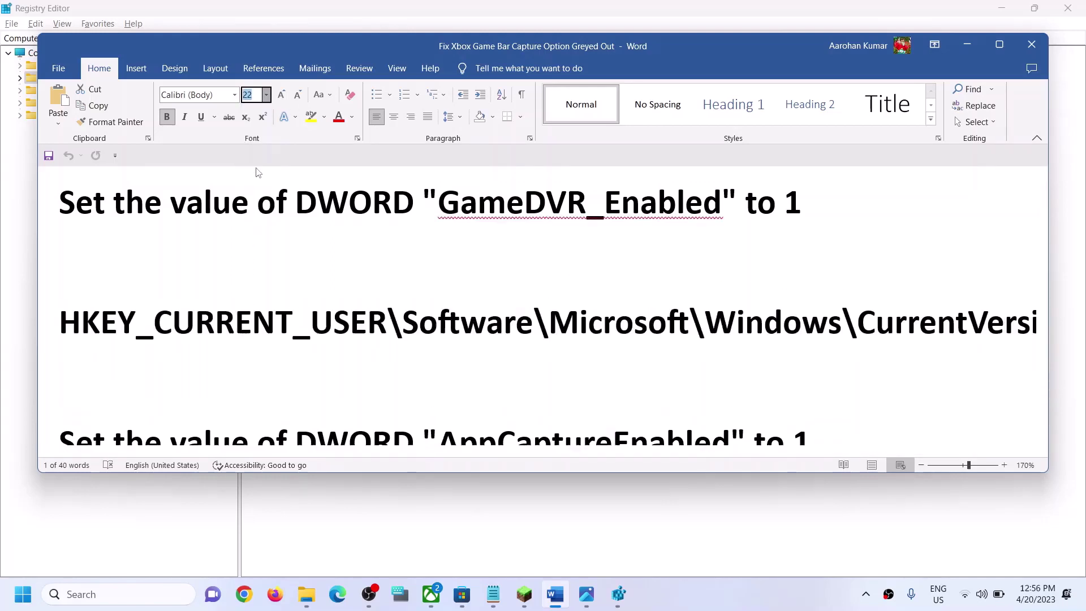
text(12)
key(Return)
click(348, 331)
key(alt+Tab)
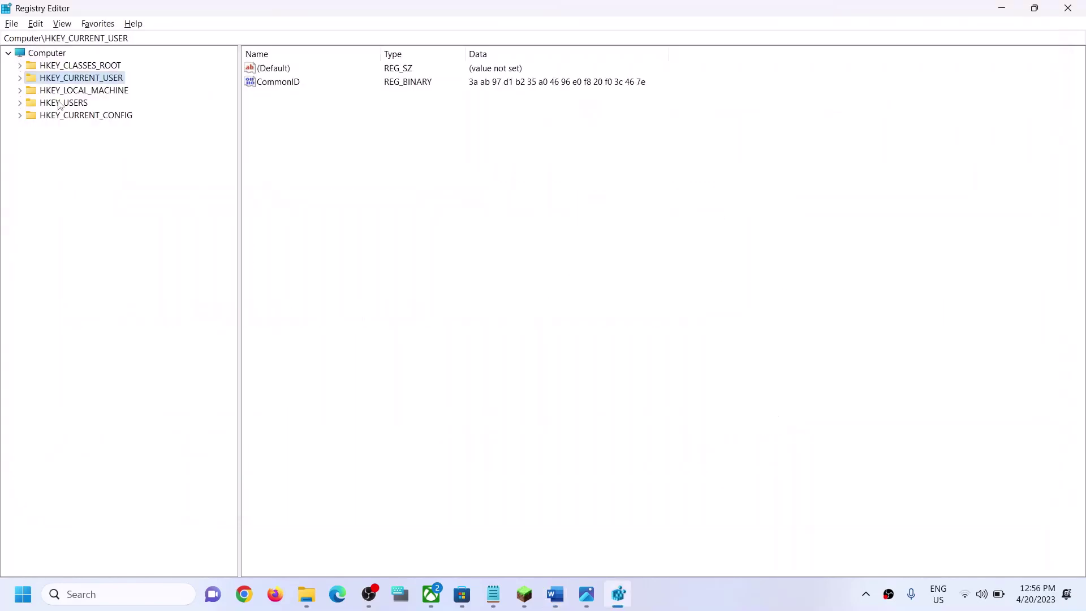
Expand HKEY_CURRENT_USER > Software in the registry tree.
click(20, 78)
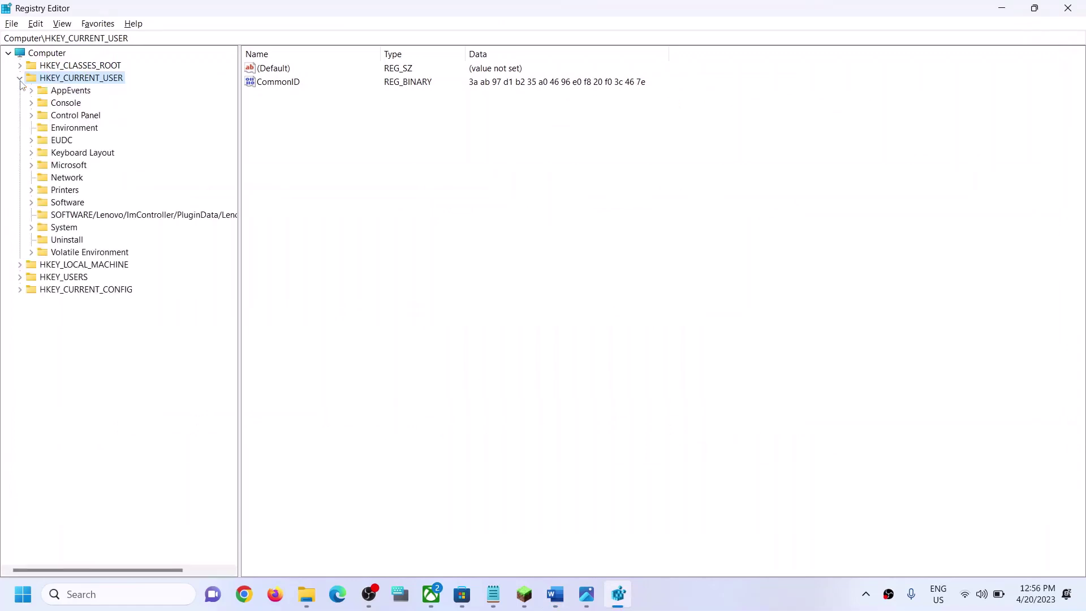
key(alt+Tab)
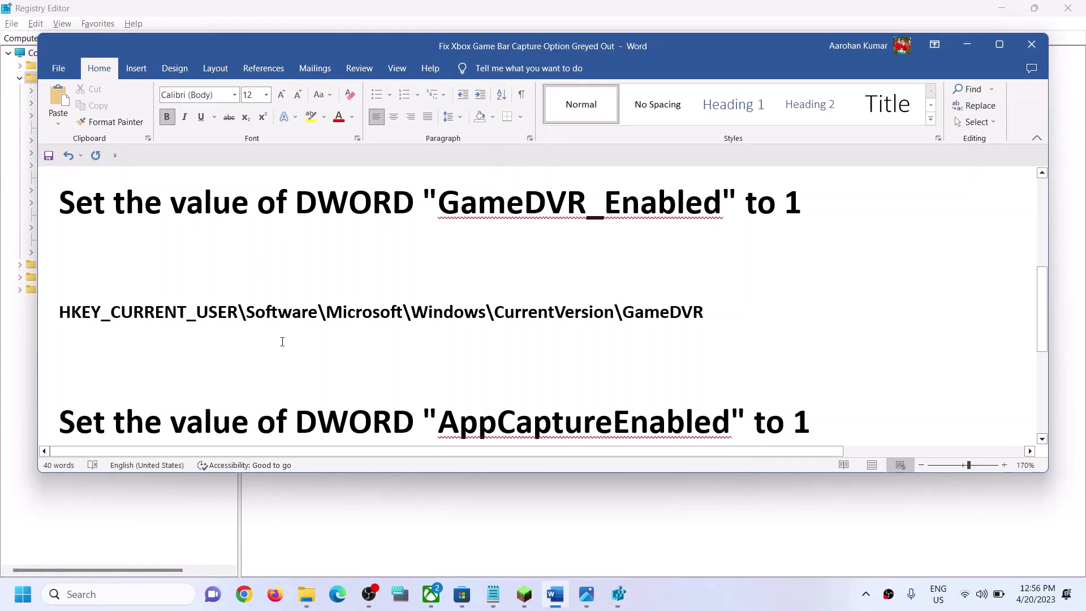
key(alt+Tab)
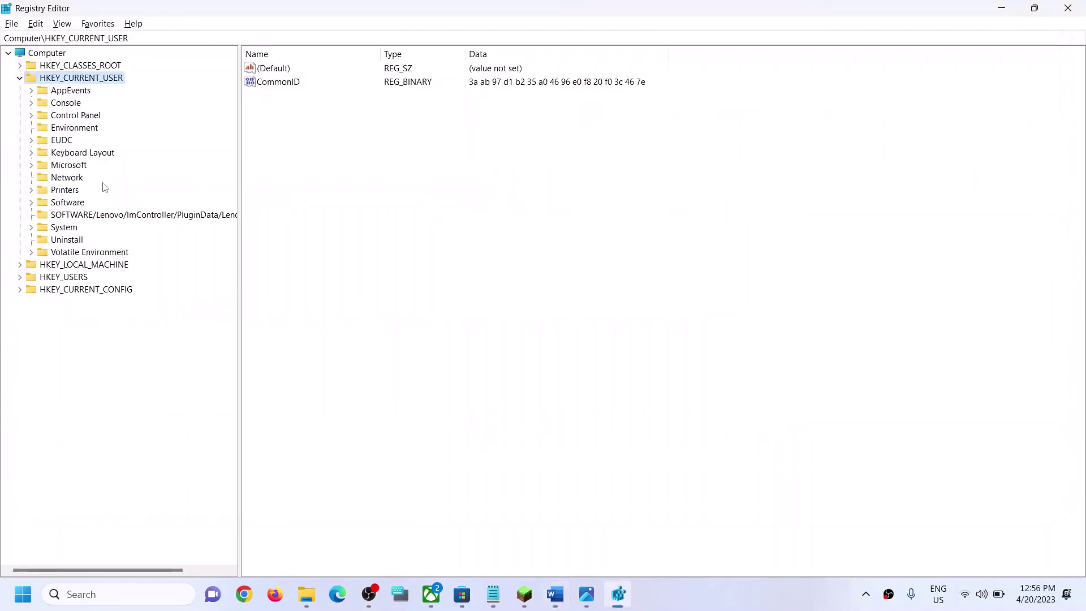
click(47, 203)
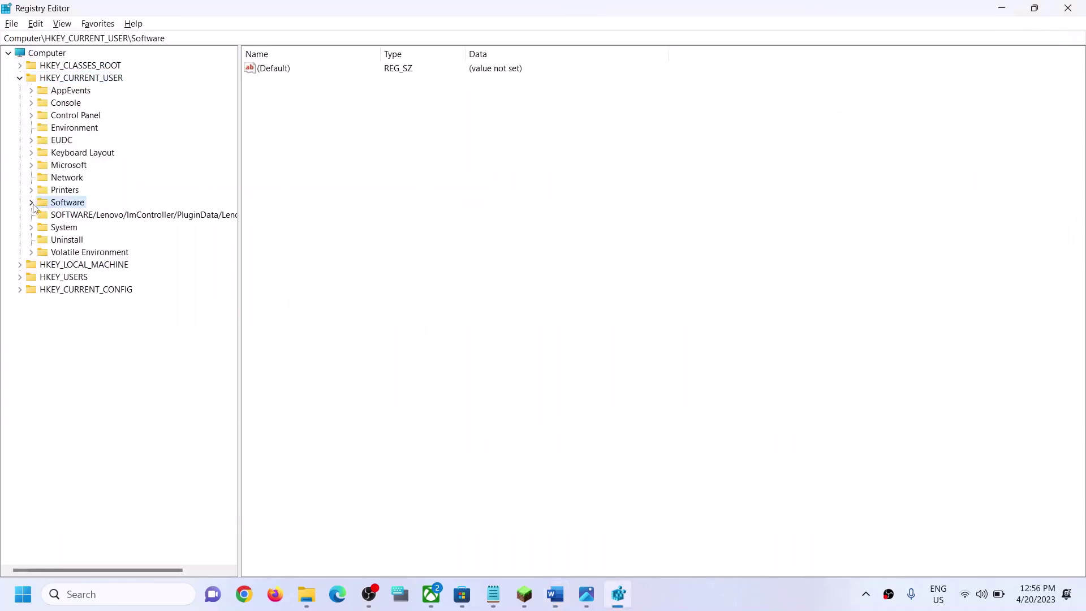
click(32, 204)
key(alt+Tab)
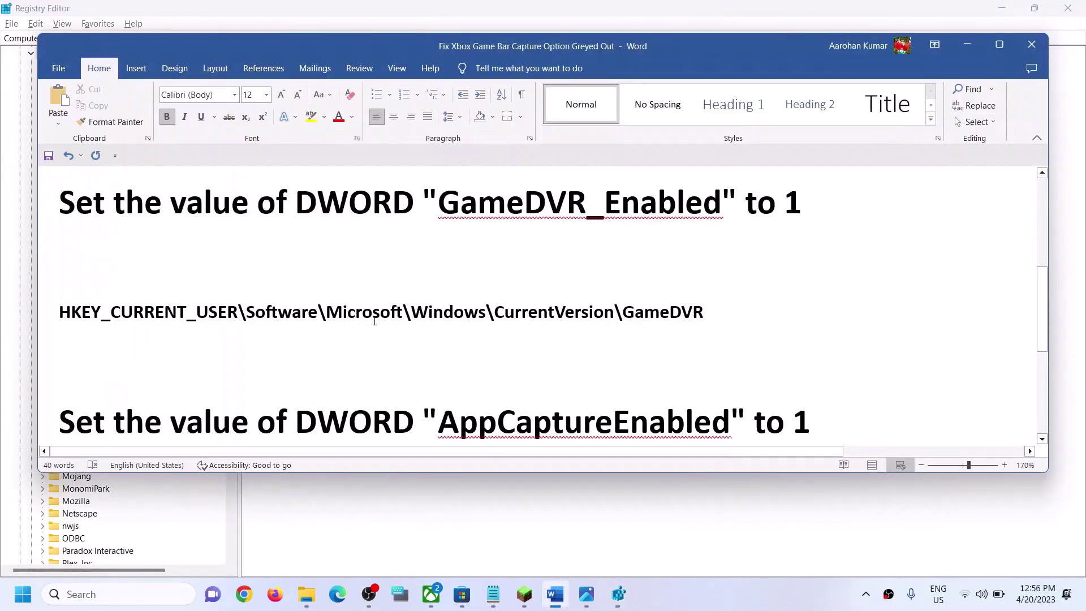
key(alt+Tab)
scroll(81, 337, down, 5)
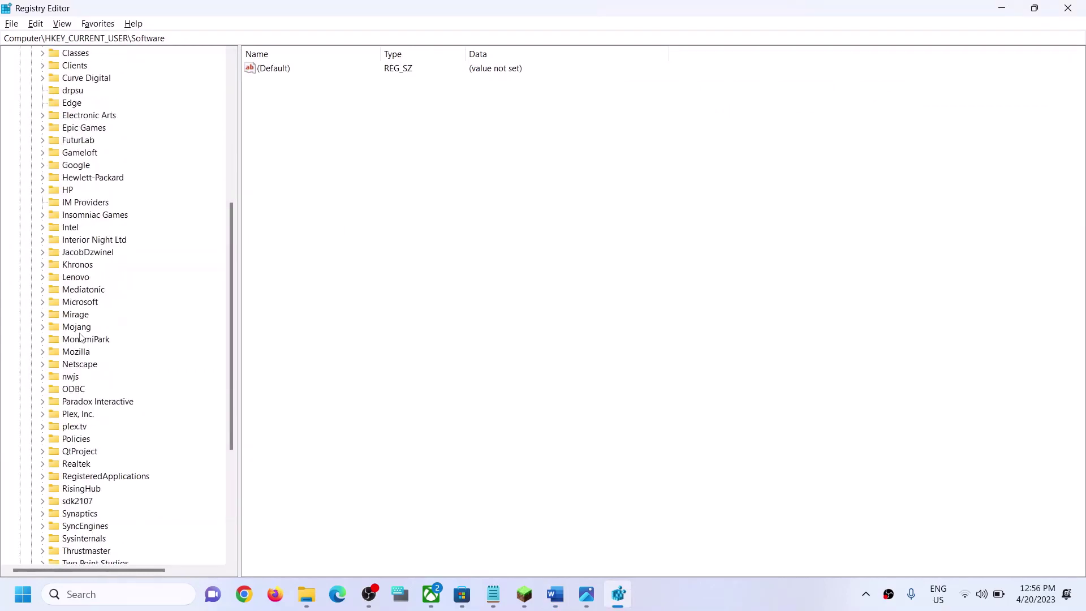
scroll(81, 337, down, 1)
Expand Microsoft > Windows under Software.
click(86, 267)
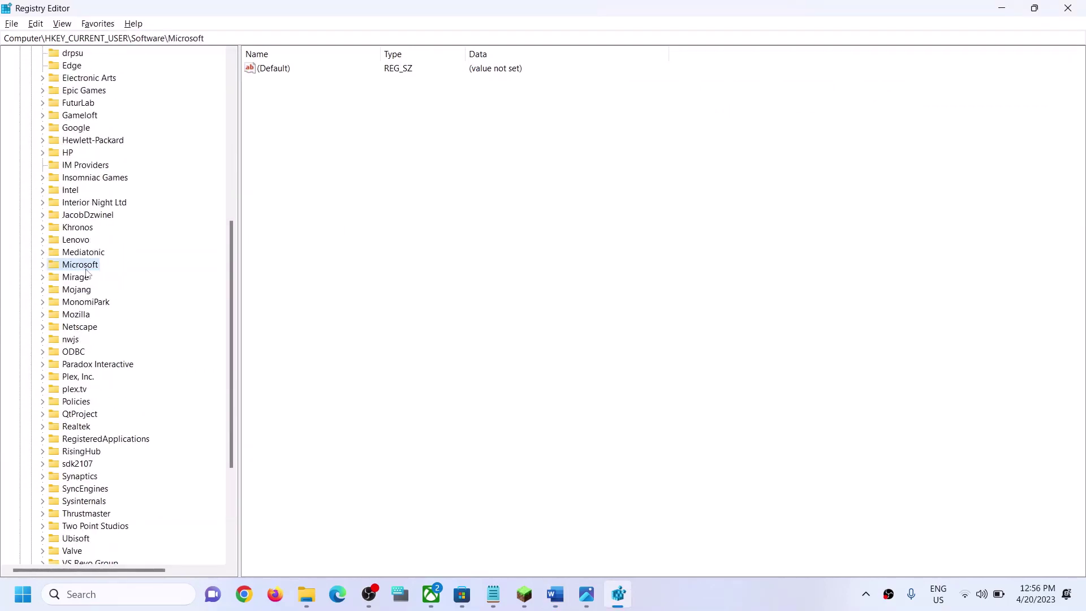
click(45, 268)
scroll(133, 392, down, 14)
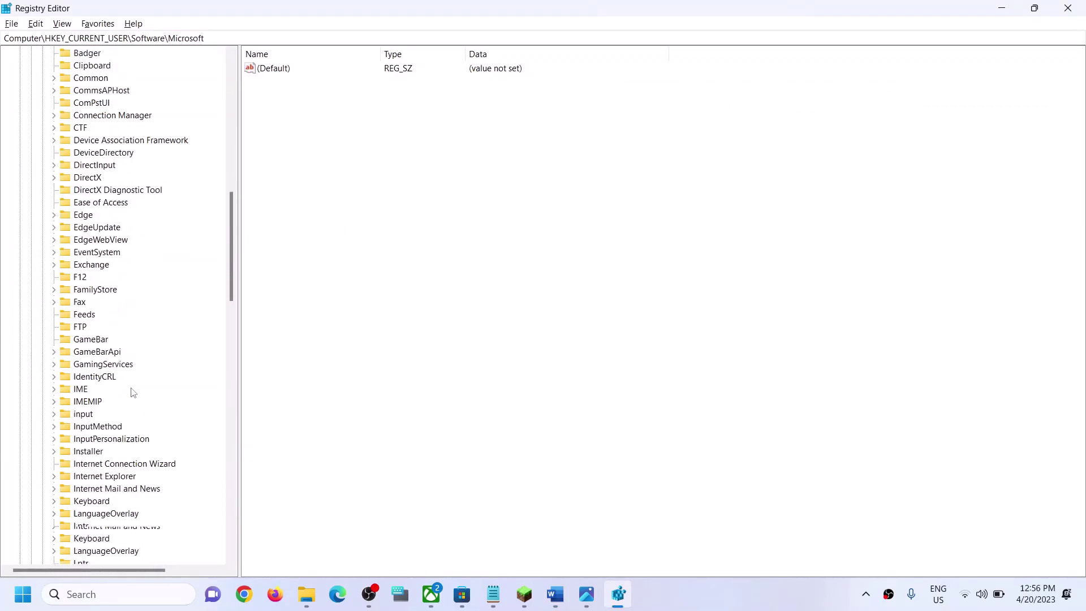
scroll(133, 391, down, 9)
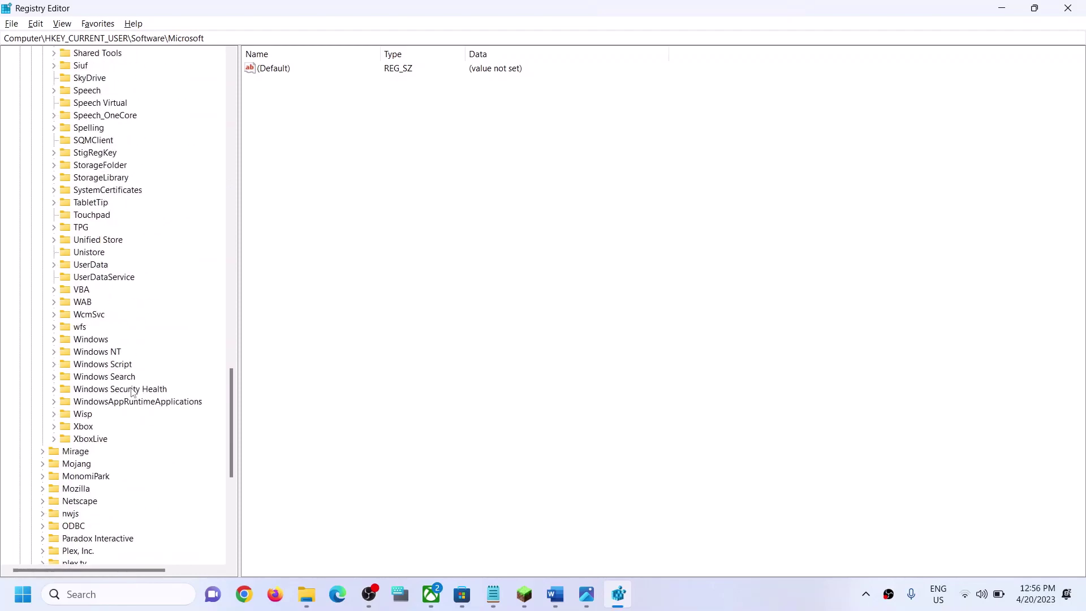
click(99, 341)
click(54, 340)
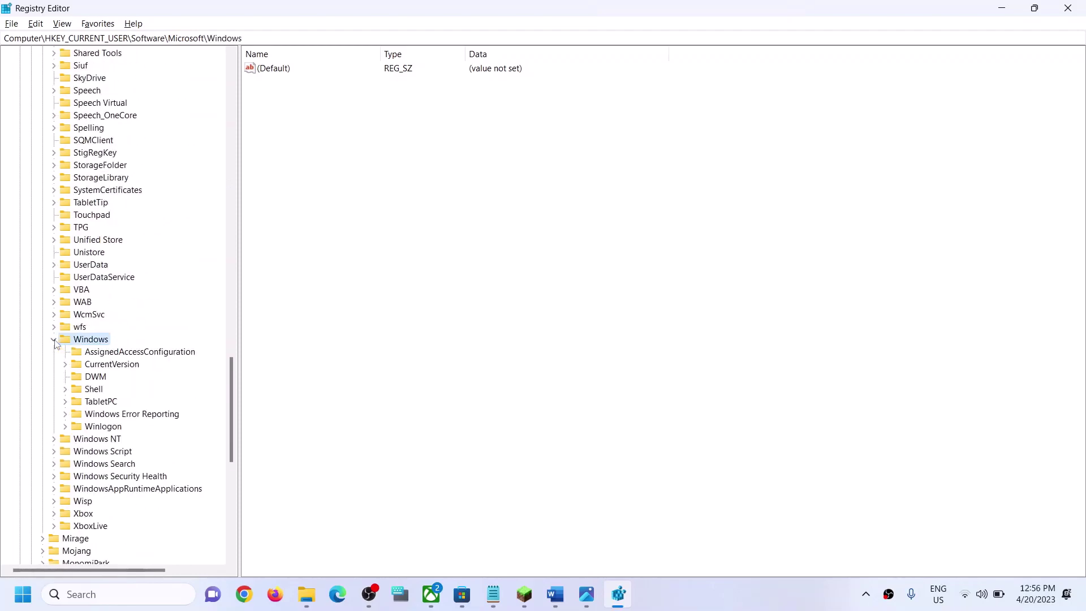
key(alt+Tab)
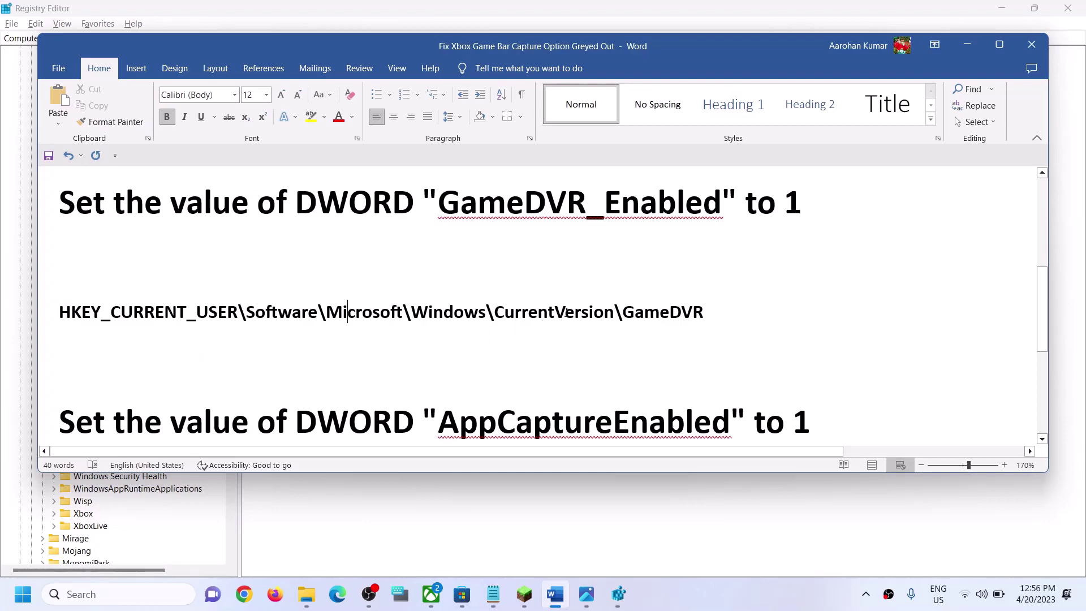
key(alt+Tab)
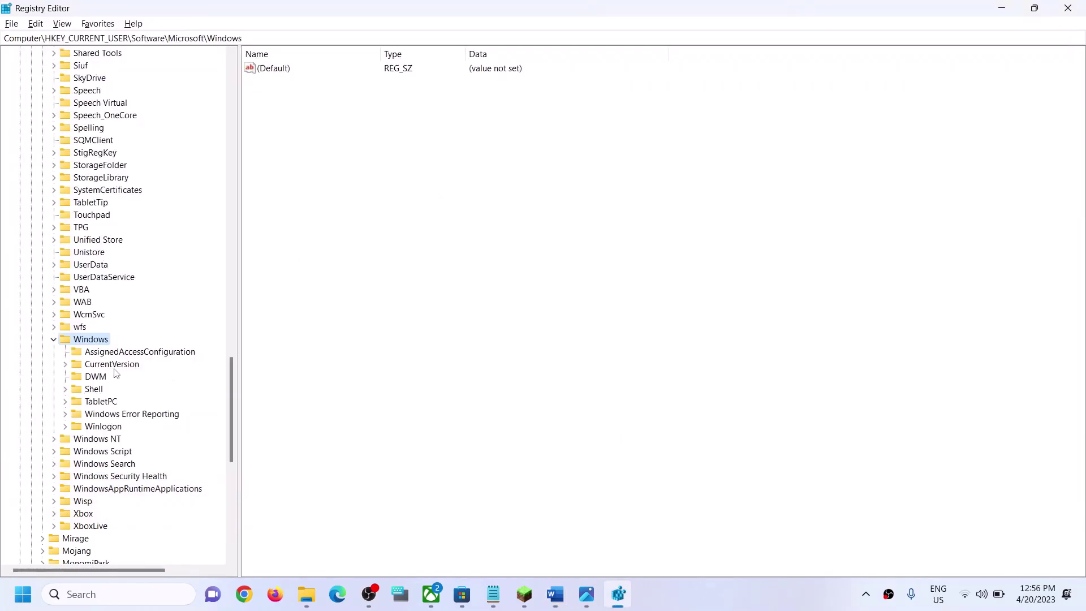
Expand CurrentVersion and open its GameDVR key.
click(113, 366)
click(65, 366)
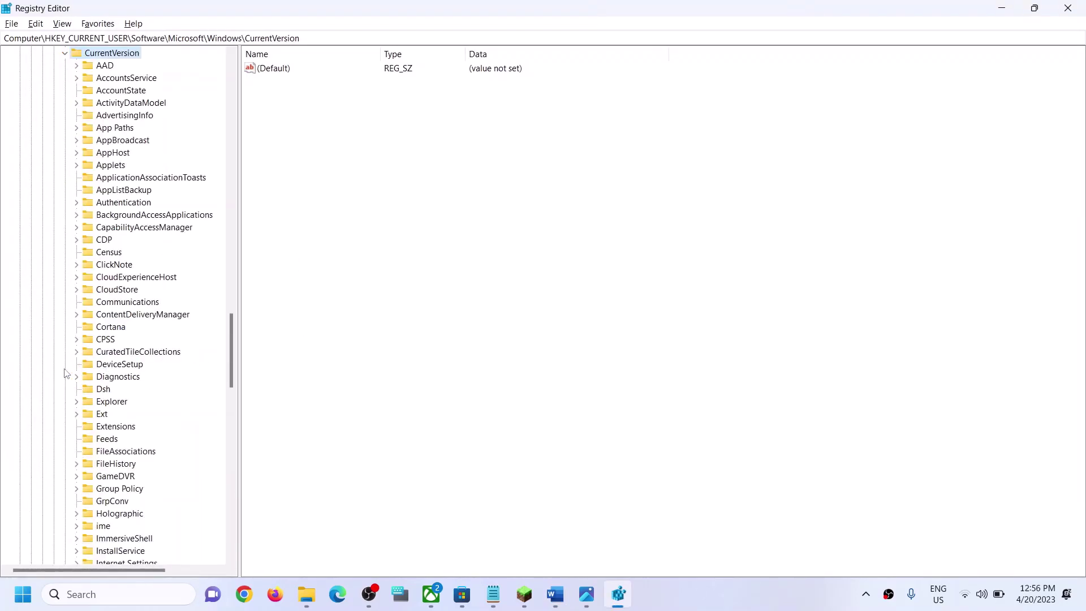
key(alt+Tab)
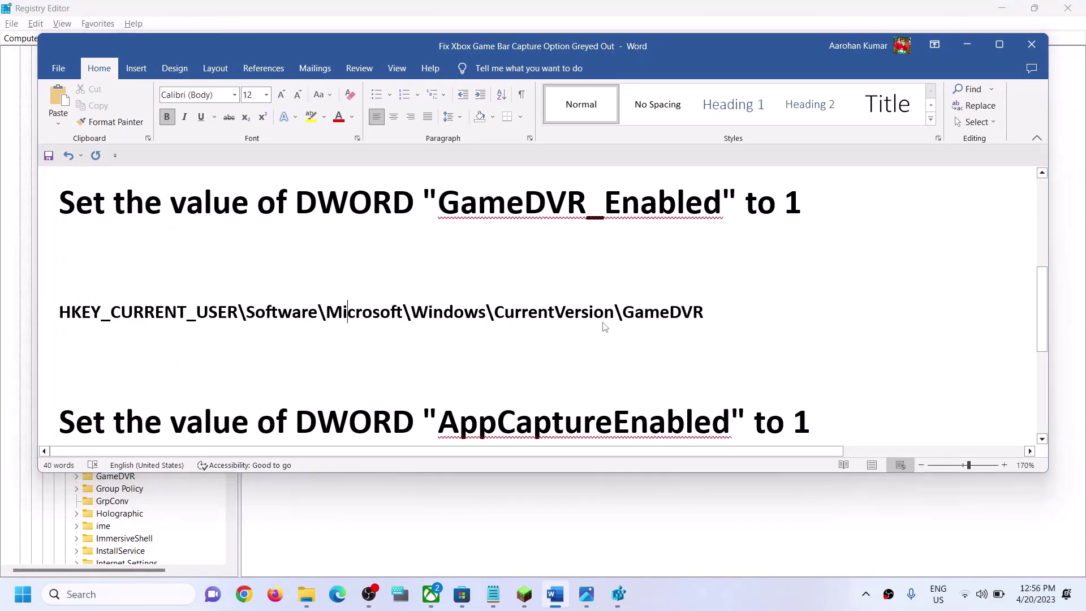
key(alt+Tab)
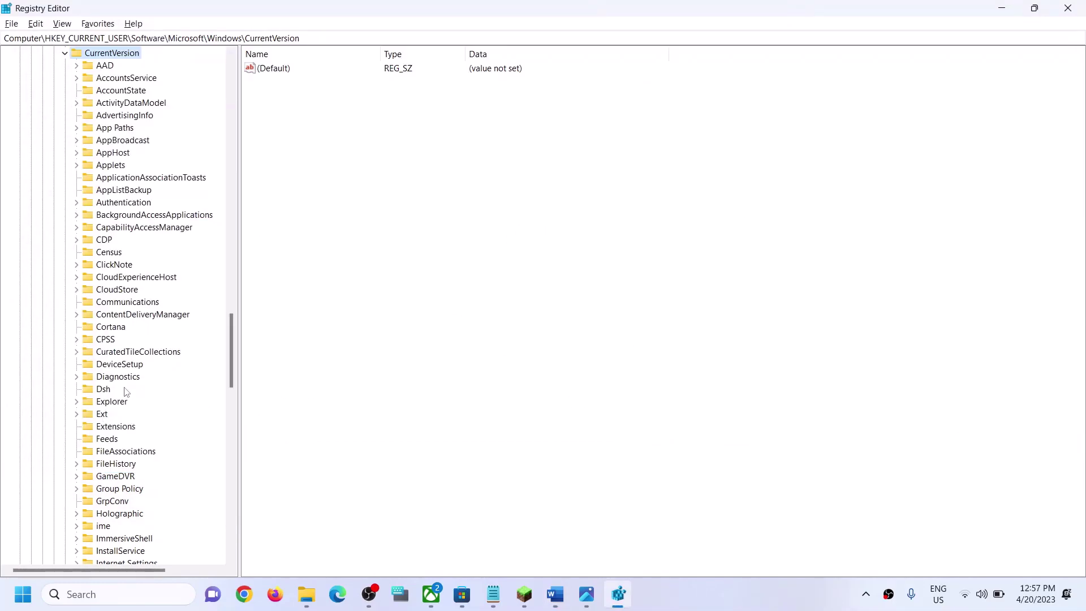
scroll(125, 392, down, 1)
click(120, 440)
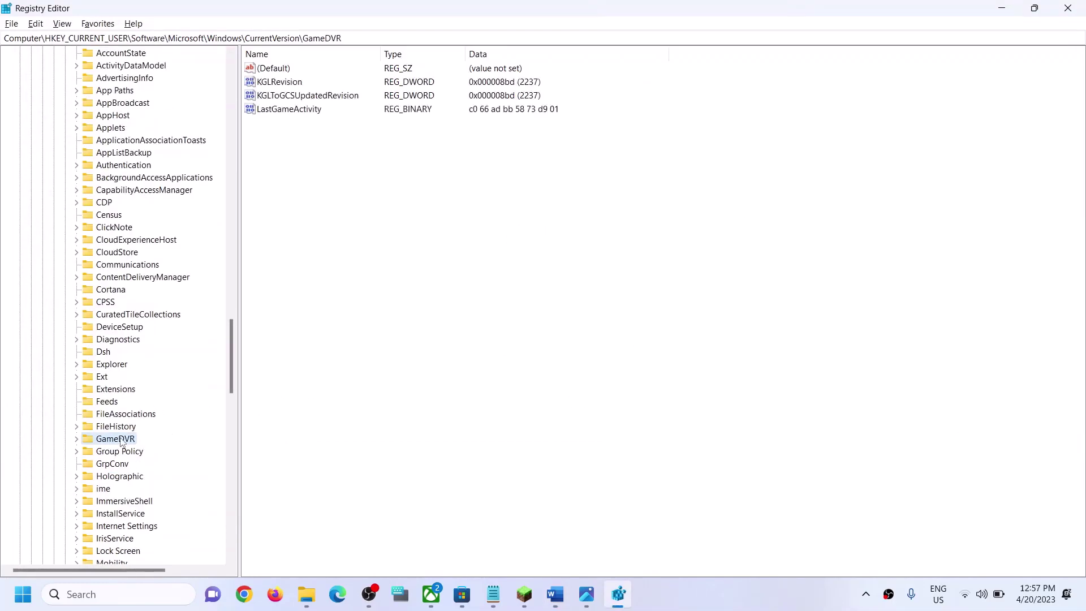
Copy the value name AppCaptureEnabled from the Word guide and minimize Word.
key(alt+Tab)
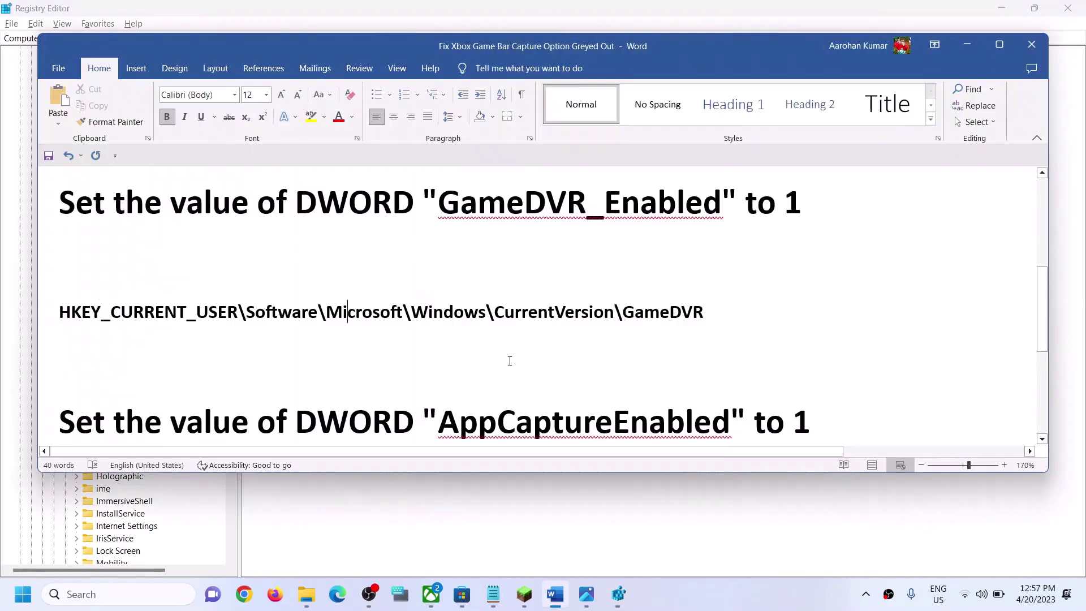
scroll(509, 358, down, 1)
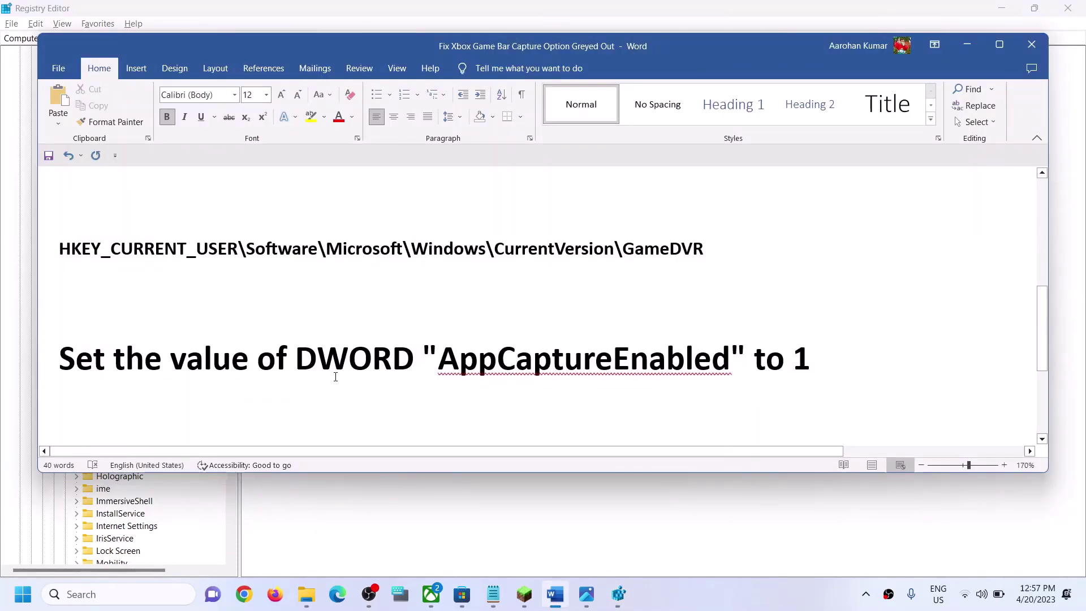
drag(438, 359, 730, 359)
key(alt+Tab)
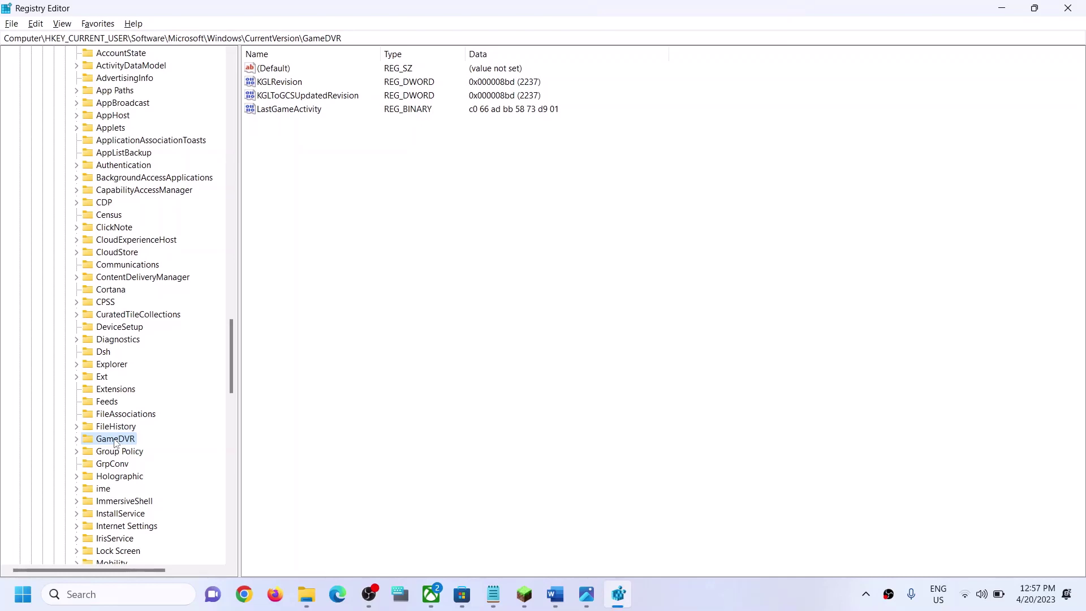
key(alt+Tab)
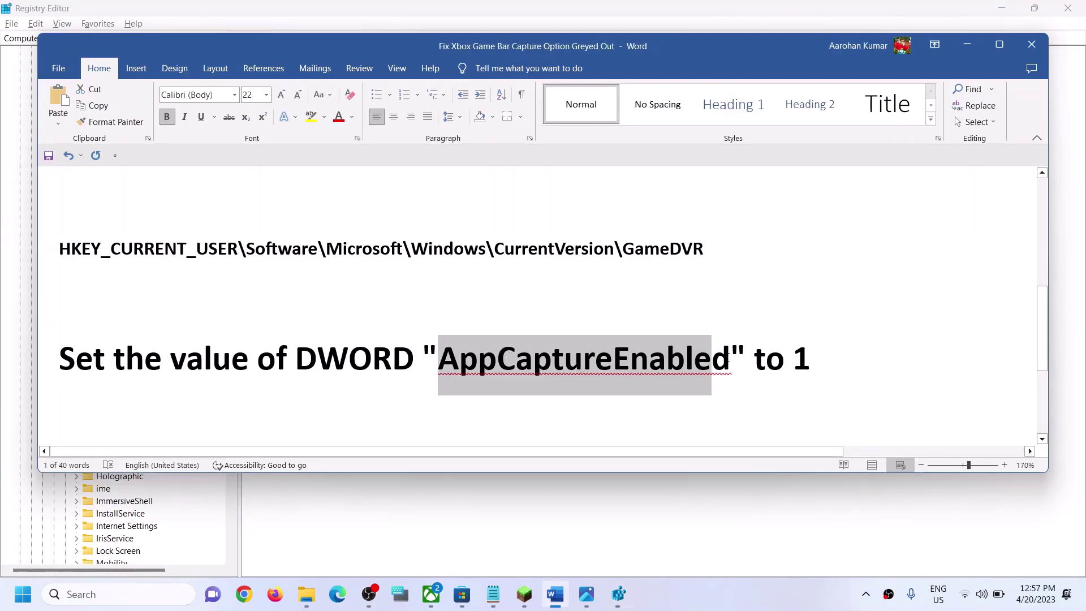
click(730, 357)
drag(729, 358, 439, 361)
right_click(585, 359)
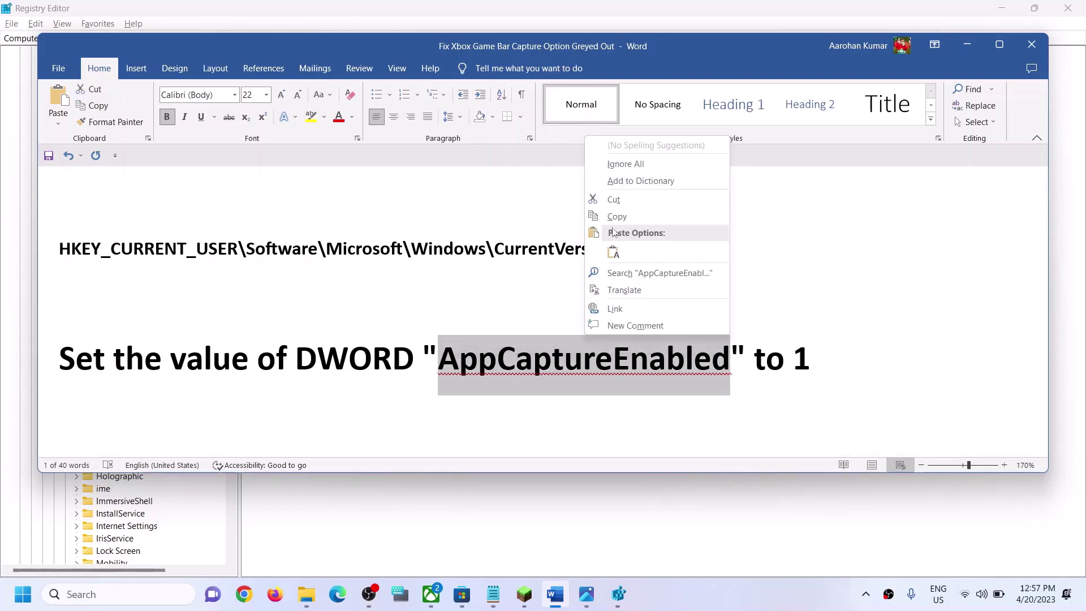
click(617, 218)
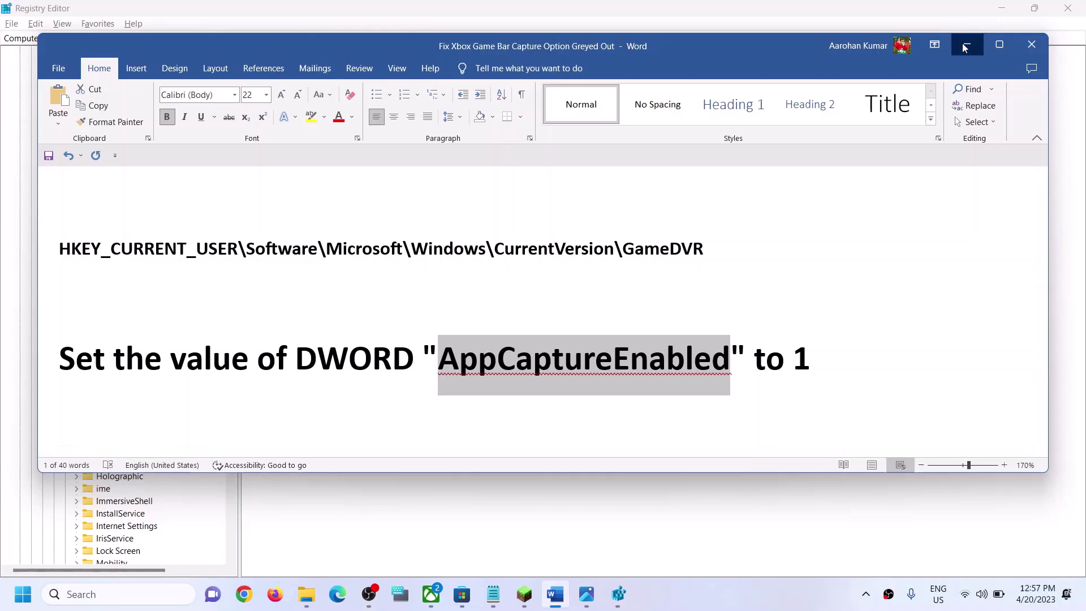
click(967, 44)
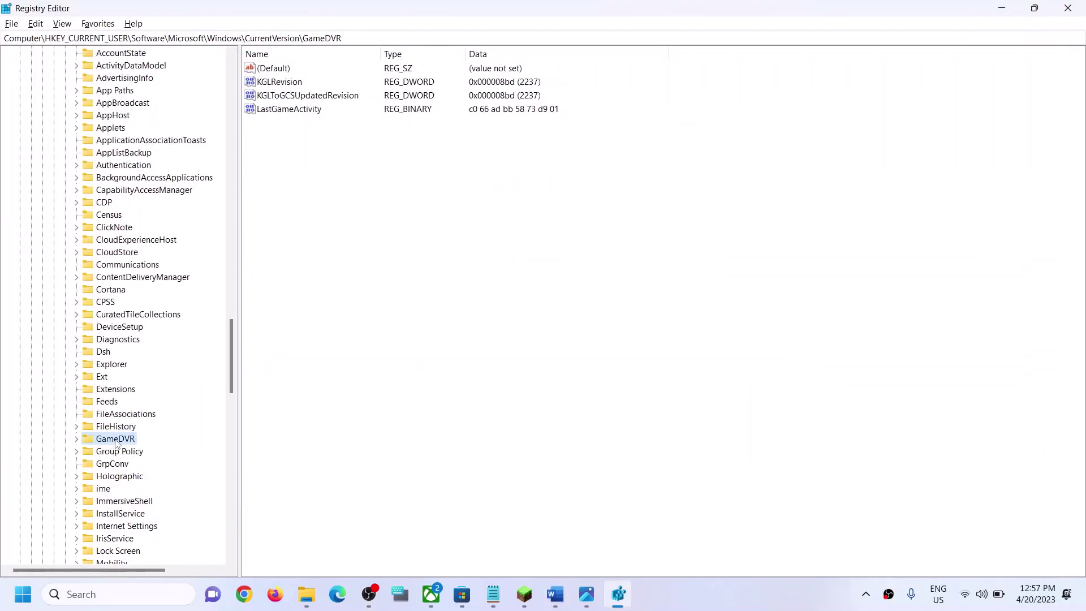
Add a new DWORD (32-bit) value named AppCaptureEnabled to the GameDVR key.
right_click(480, 225)
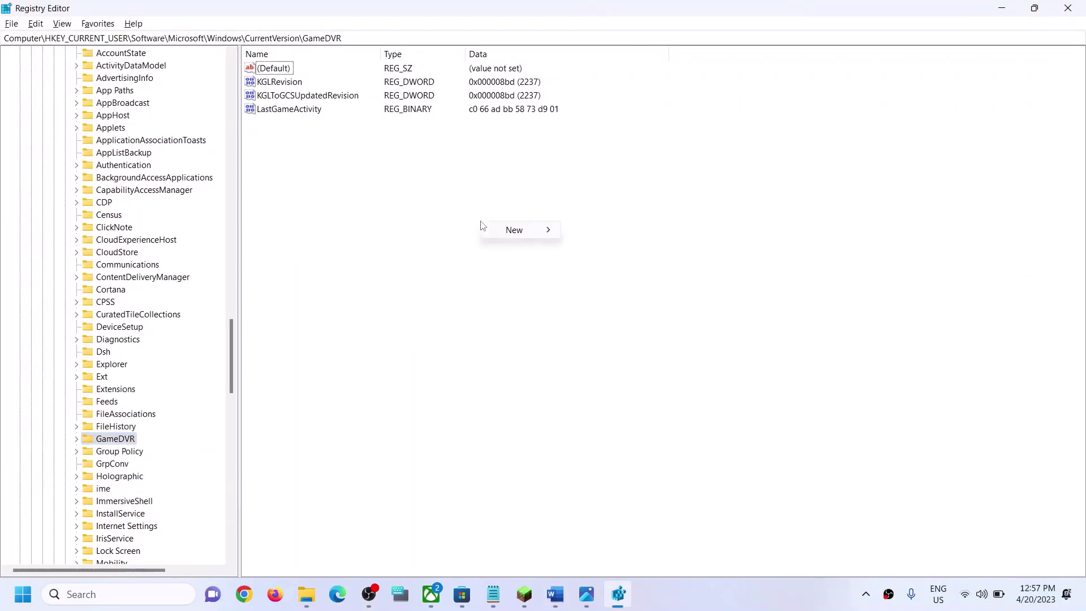
mouse_move(514, 230)
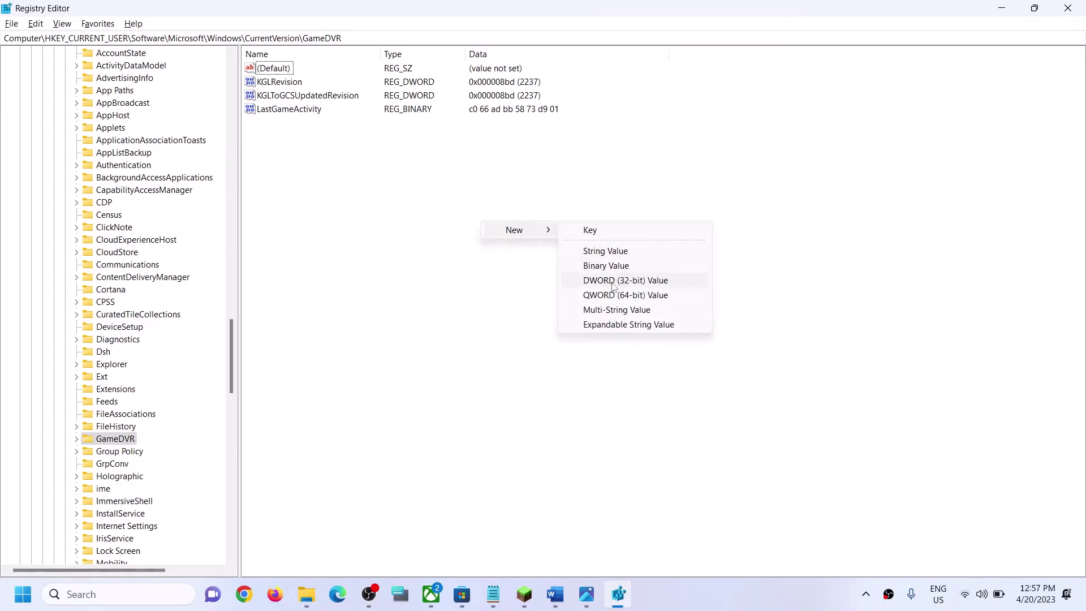
click(612, 284)
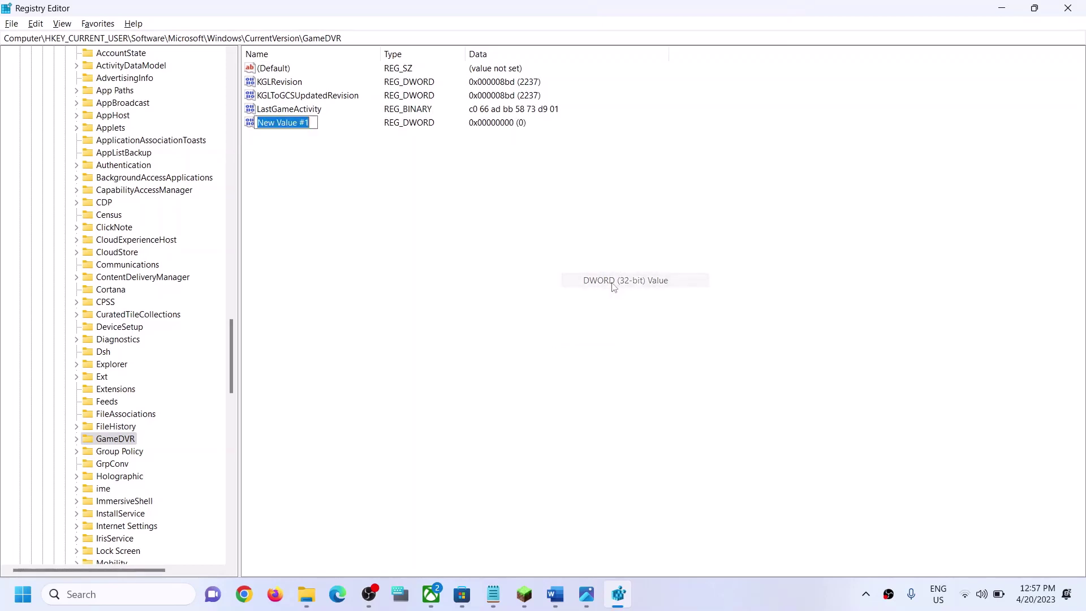
right_click(286, 125)
click(325, 180)
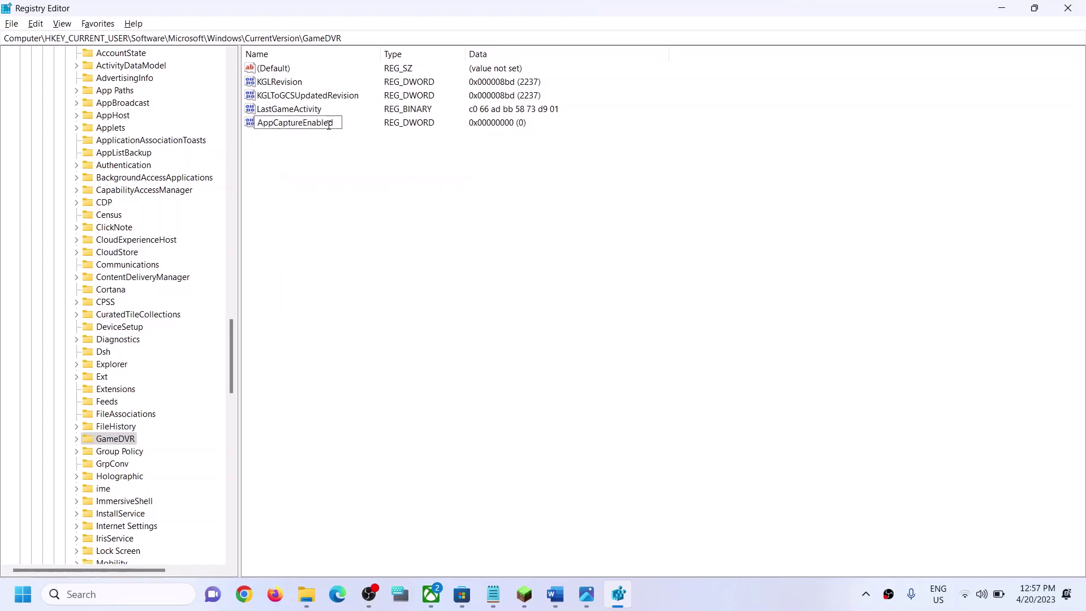
key(Return)
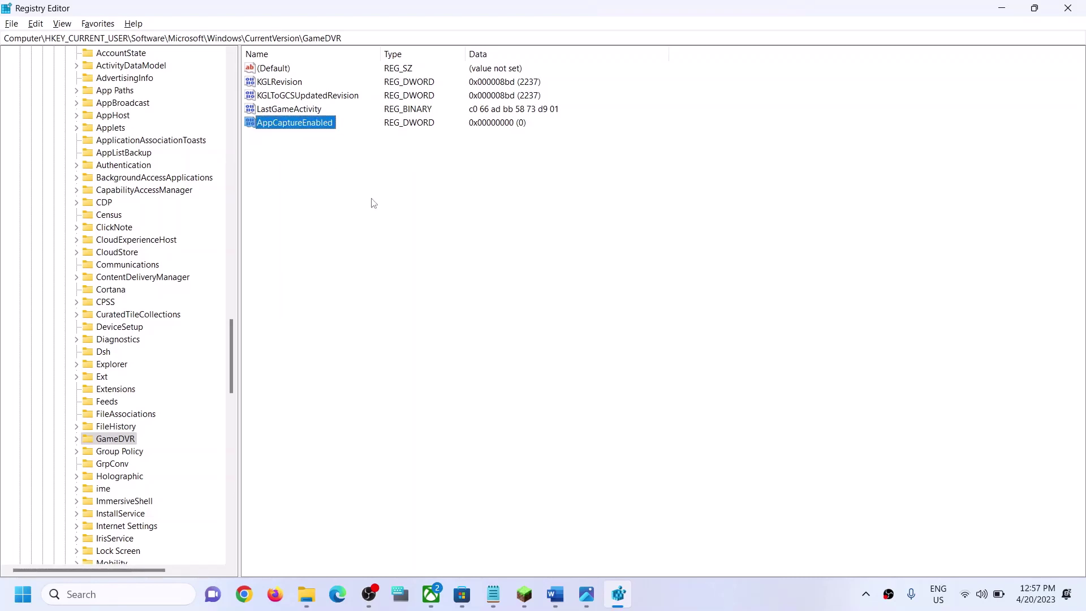
Set AppCaptureEnabled's value data to 1.
double_click(316, 123)
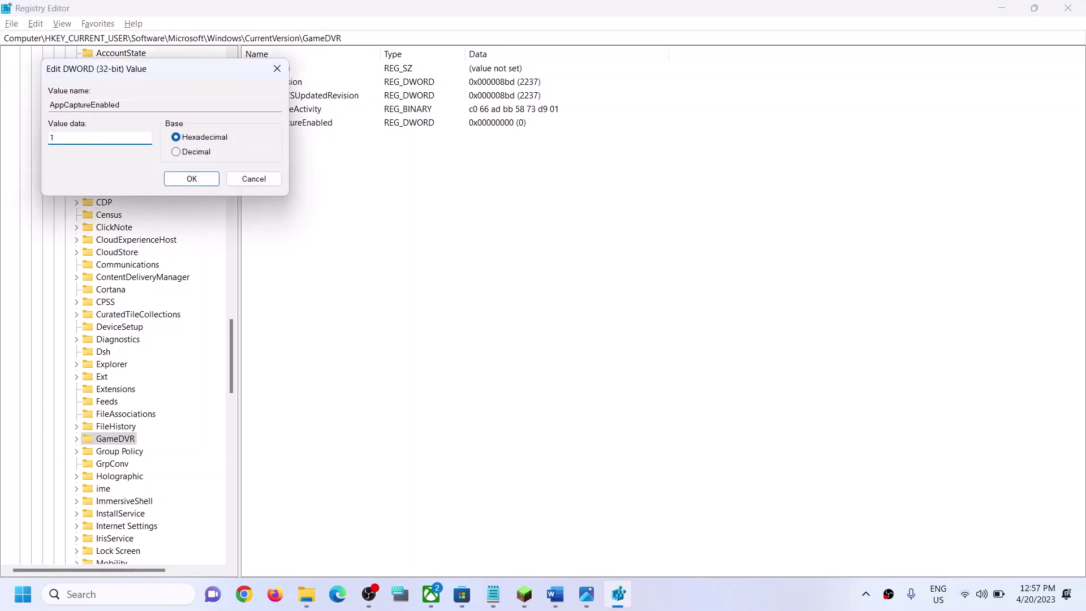
click(195, 178)
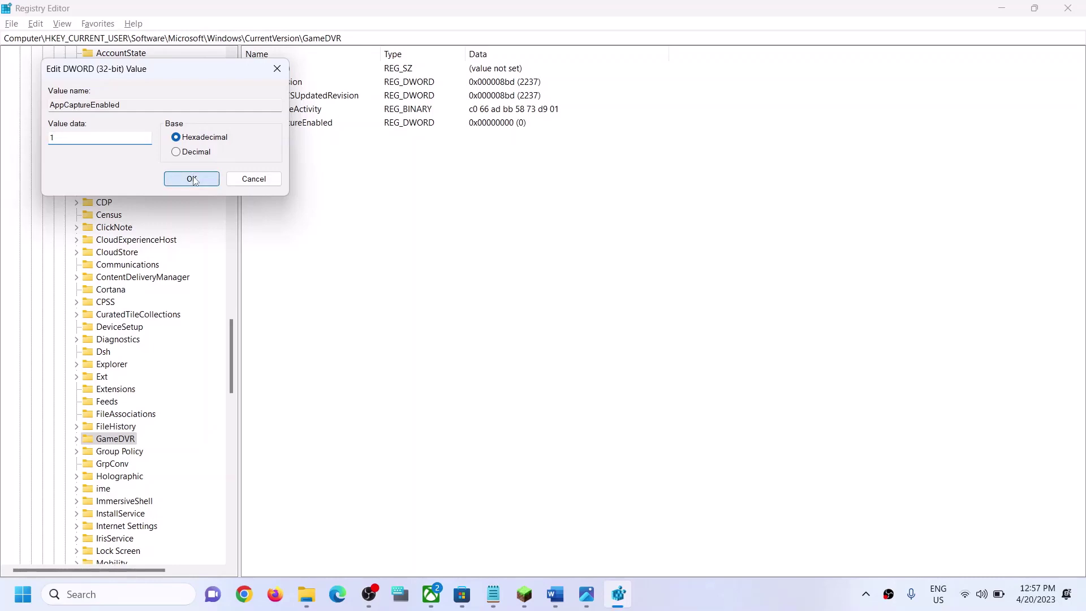
scroll(119, 179, up, 7)
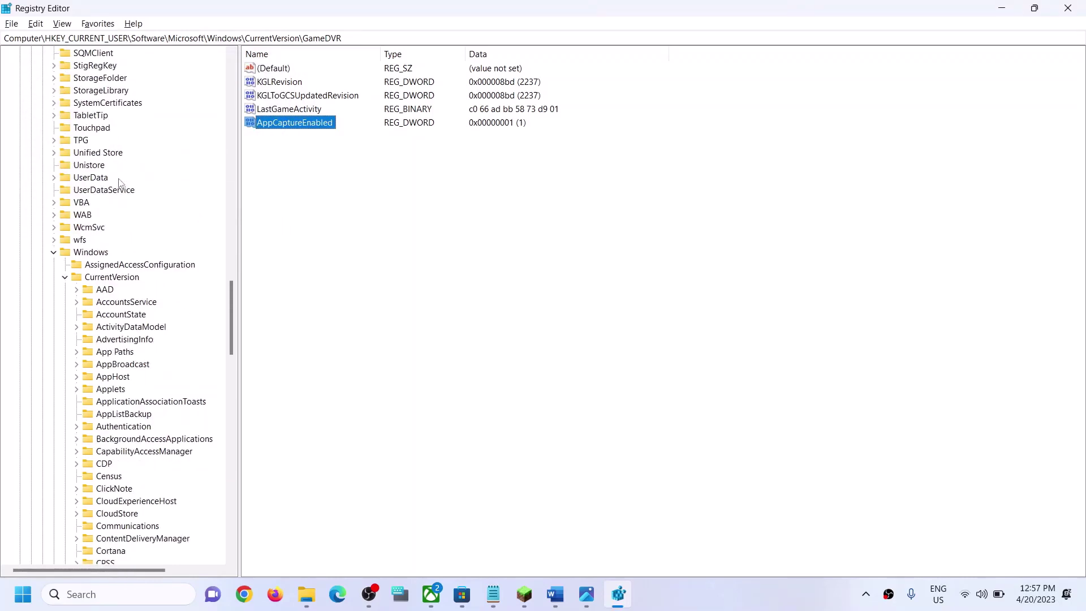
Collapse CurrentVersion, Windows, Software and HKEY_CURRENT_USER in the registry tree.
click(65, 277)
click(54, 254)
scroll(57, 259, up, 20)
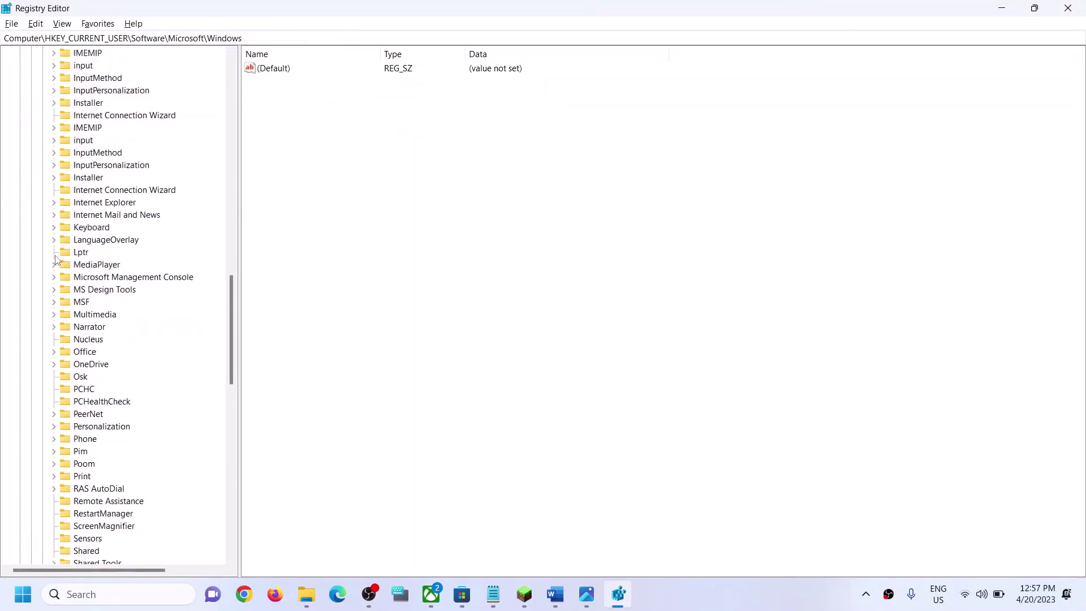
click(31, 202)
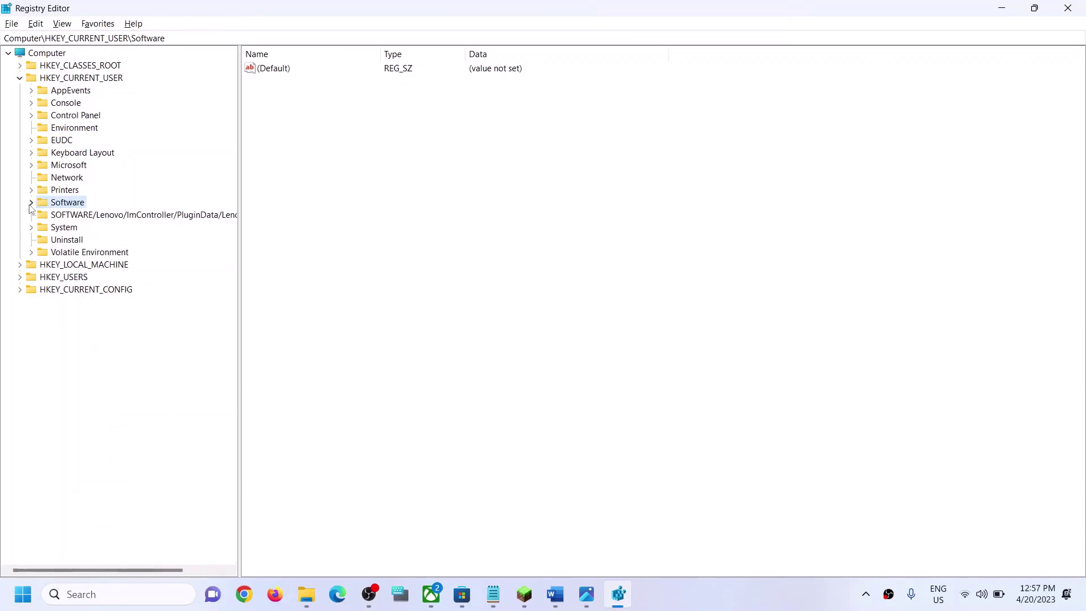
click(20, 78)
key(alt+Tab)
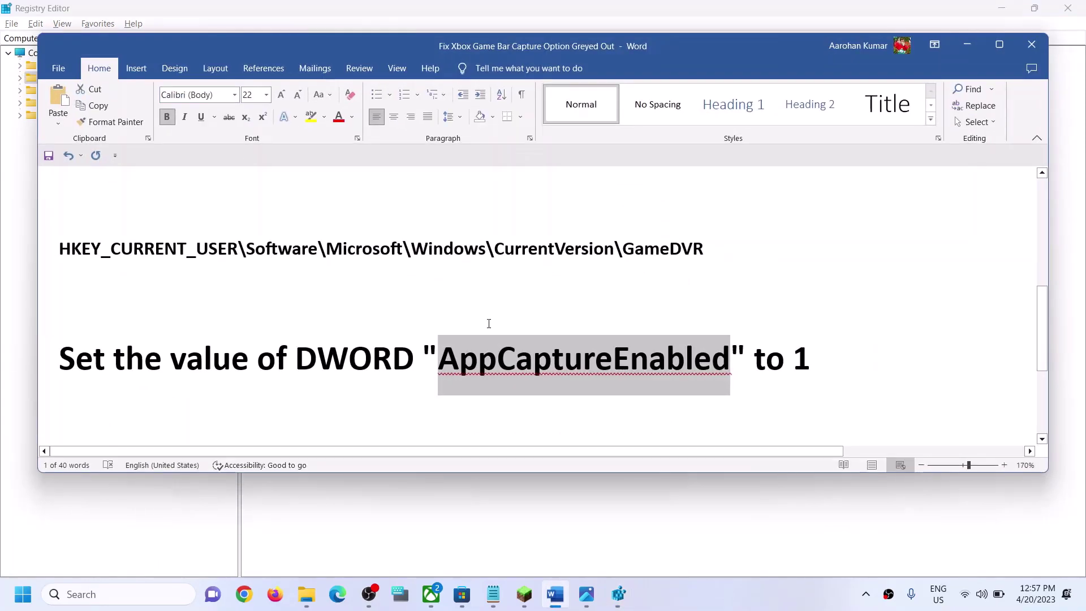
Set the guide's HKEY_LOCAL_MACHINE\...\GameDVR path line to 18 pt, then select HKEY_LOCAL_MACHINE.
scroll(398, 338, down, 3)
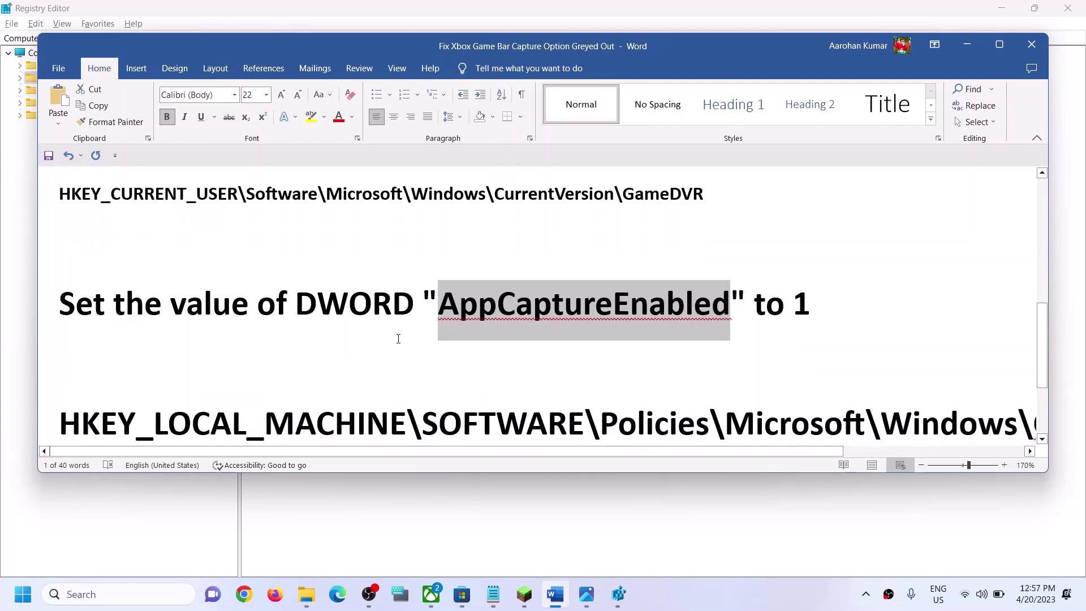
scroll(398, 339, down, 1)
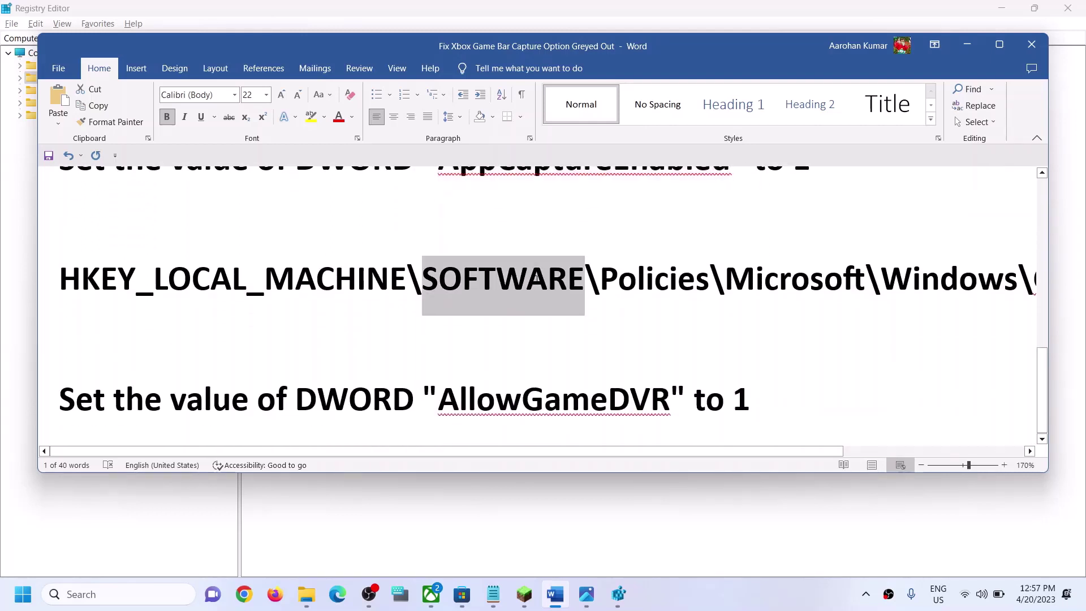
triple_click(536, 277)
click(266, 95)
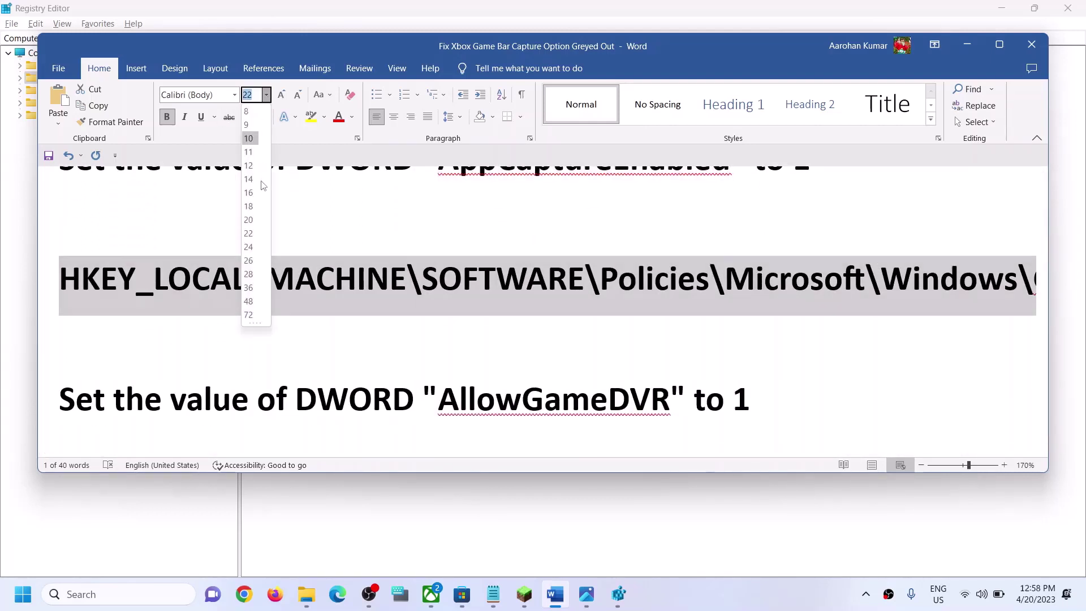
click(249, 207)
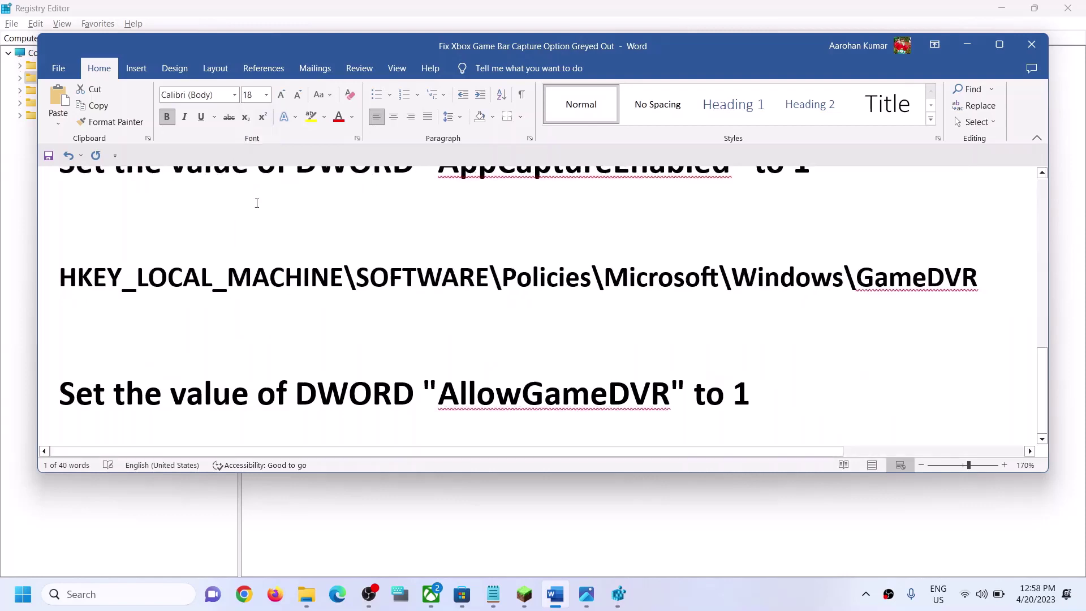
key(alt+Tab)
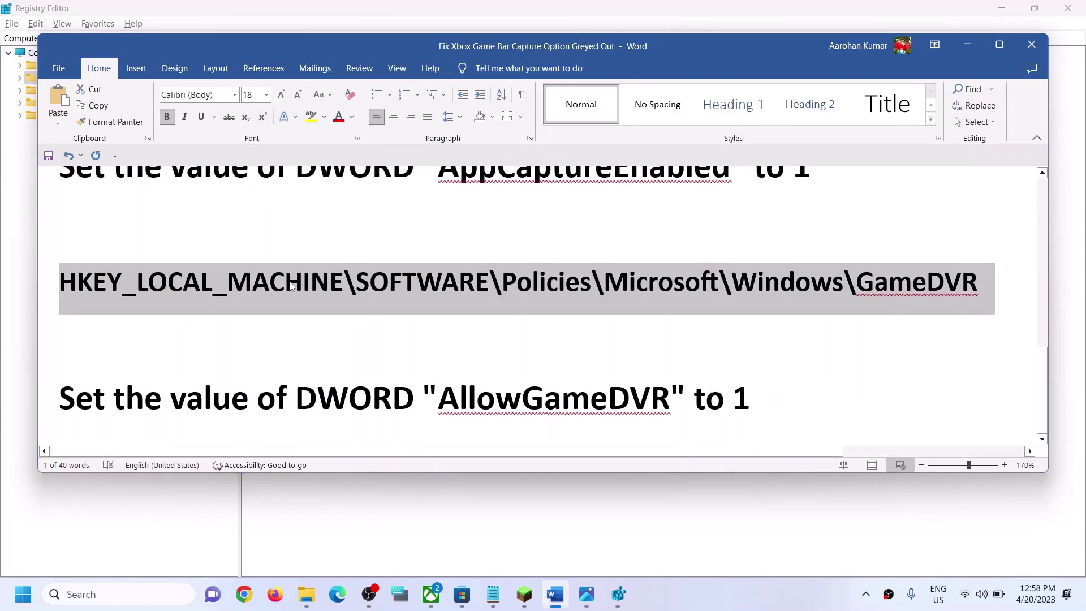
click(66, 93)
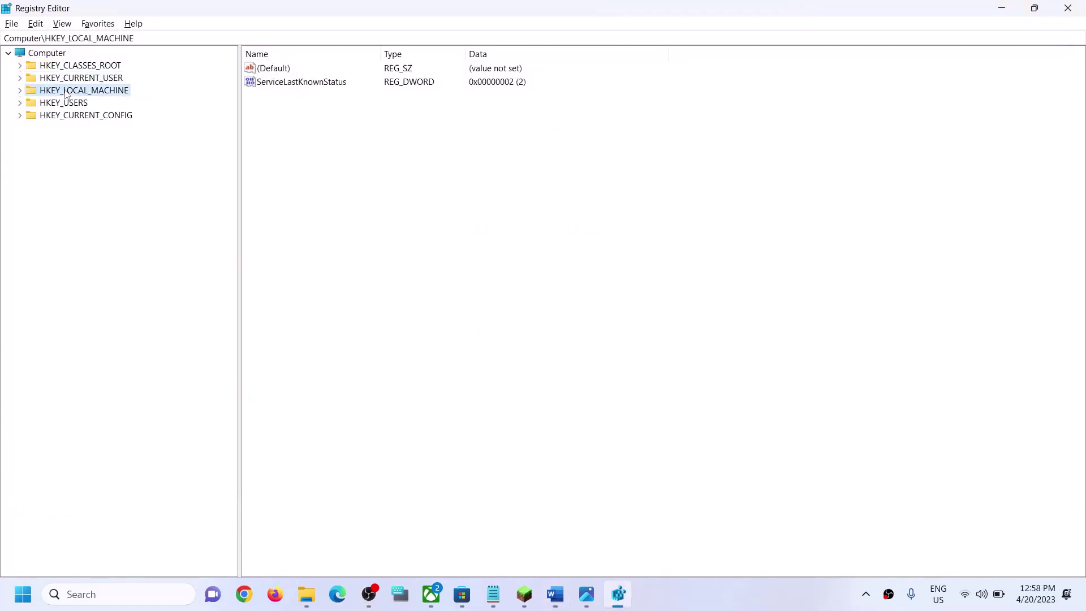
Expand HKEY_LOCAL_MACHINE > SOFTWARE > Policies in the registry tree.
click(19, 91)
key(alt+Tab)
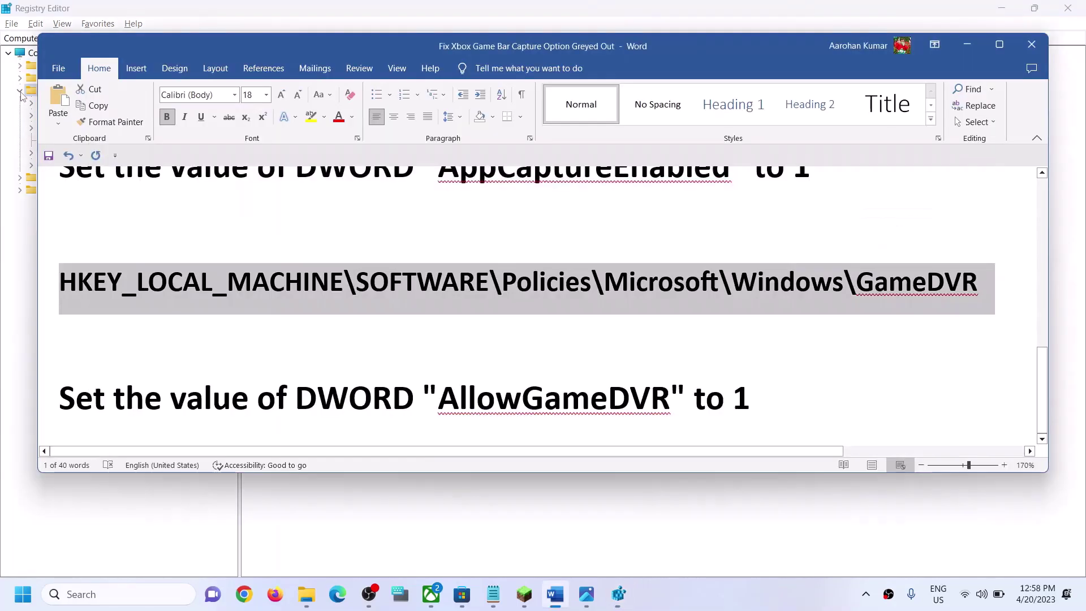
key(alt+Tab)
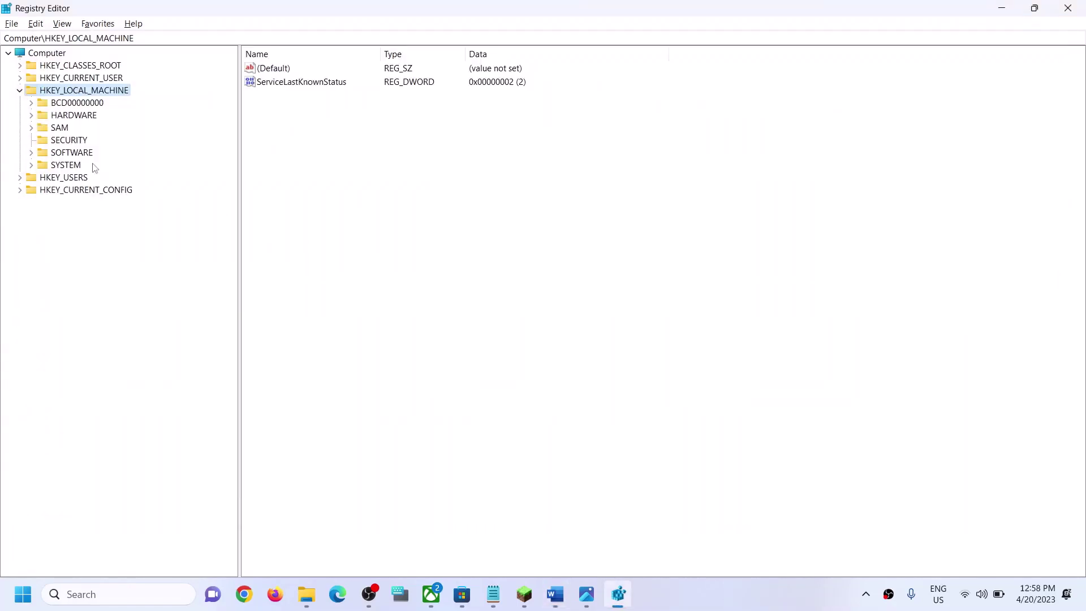
click(57, 154)
click(32, 154)
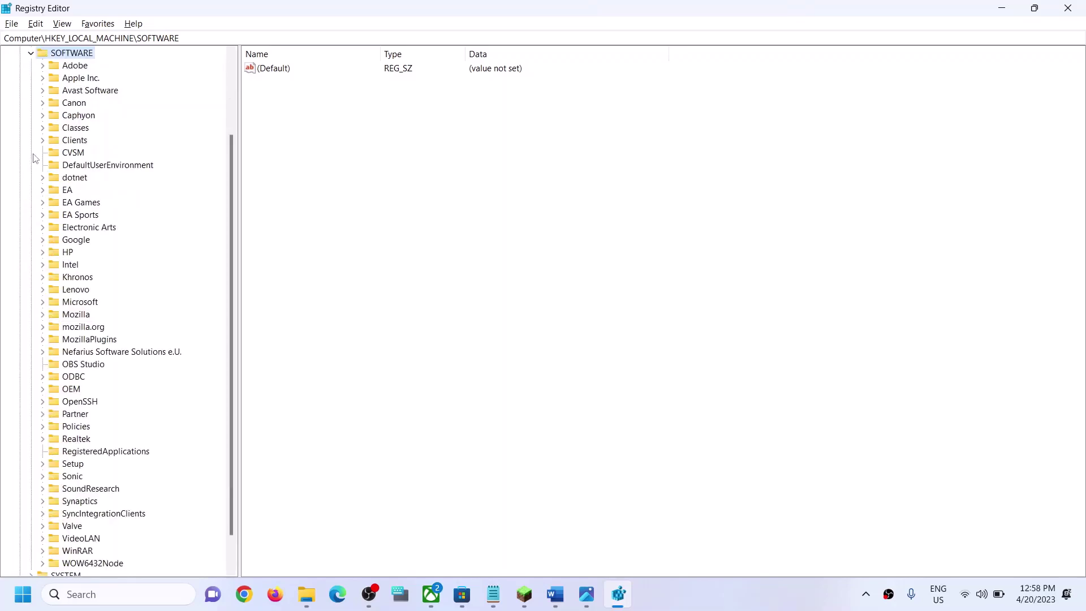
scroll(98, 369, down, 1)
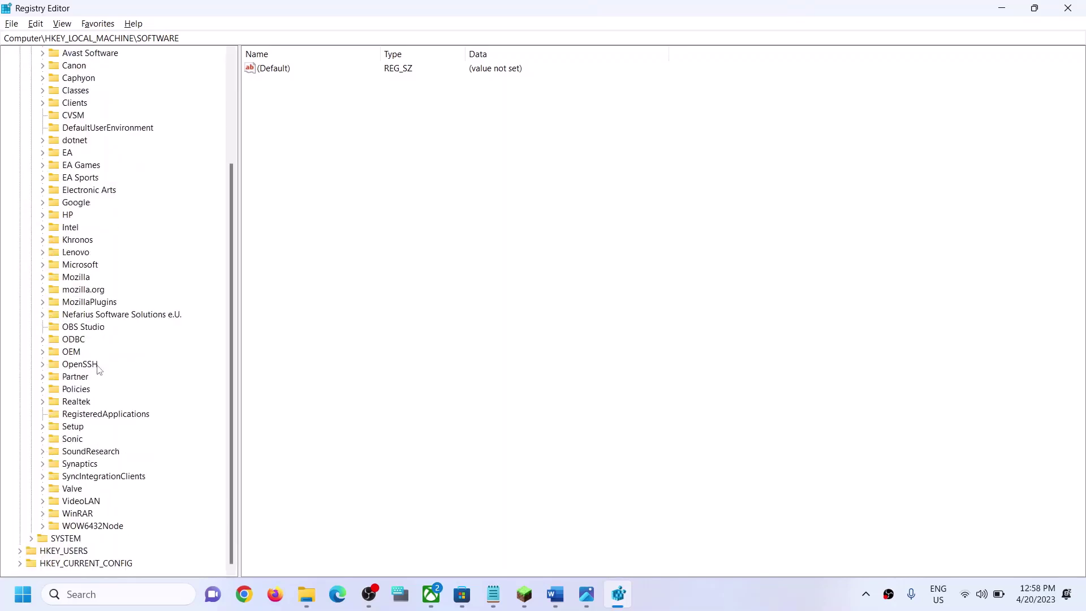
click(76, 390)
click(43, 389)
Open and expand the Windows key under Policies\Microsoft to list its subkeys.
key(alt+Tab)
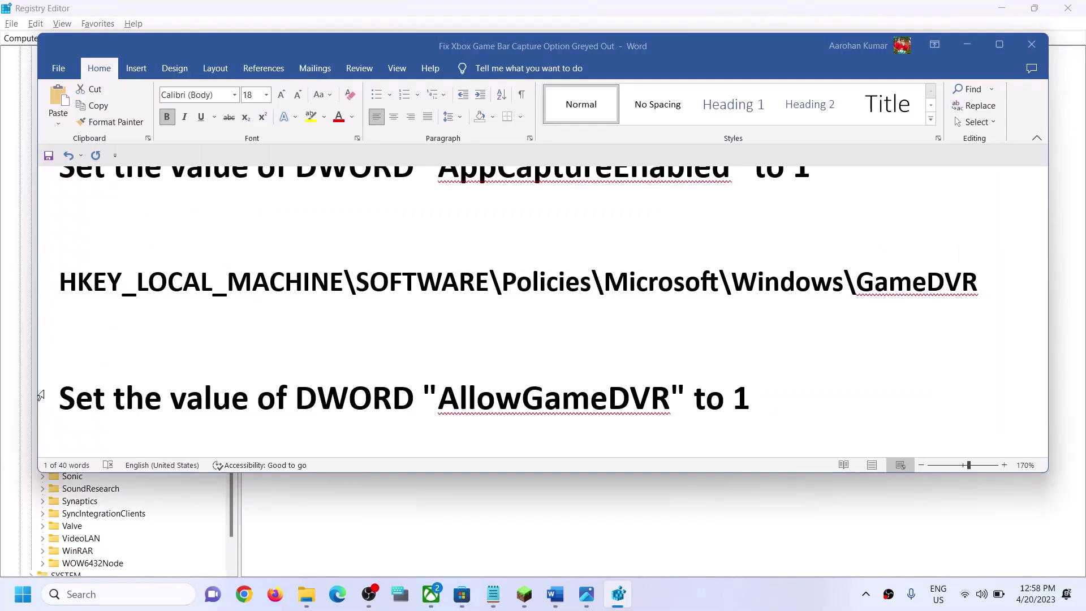
key(alt+Tab)
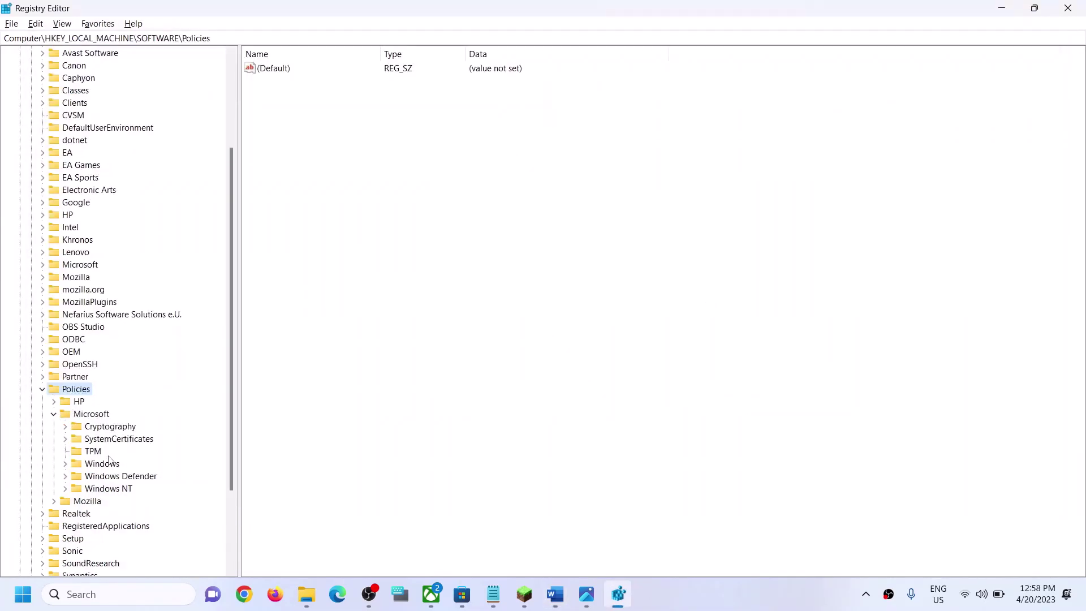
click(73, 464)
click(65, 465)
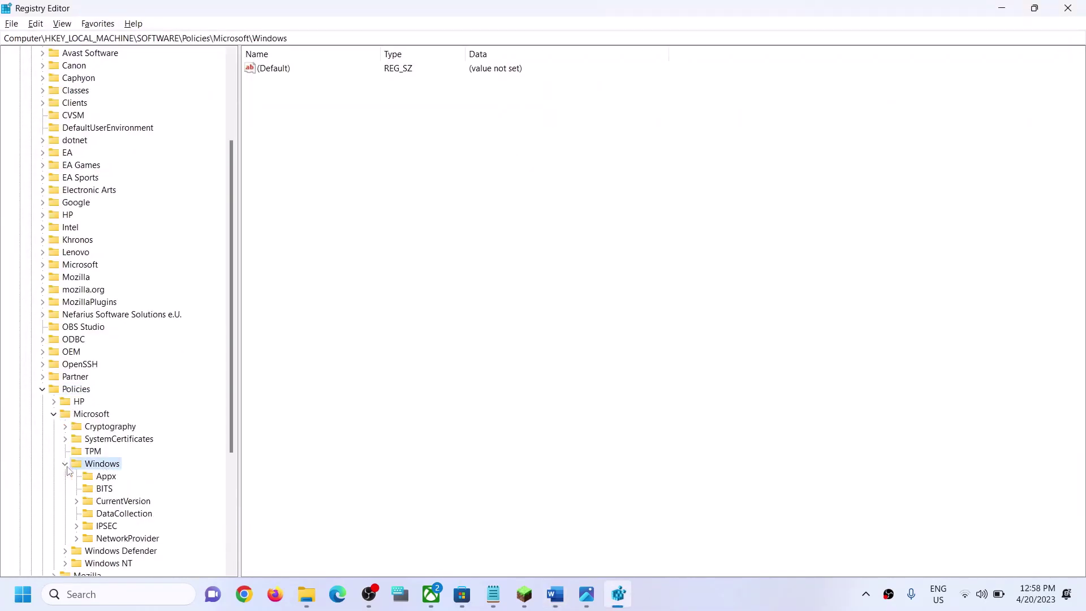
key(alt+Tab)
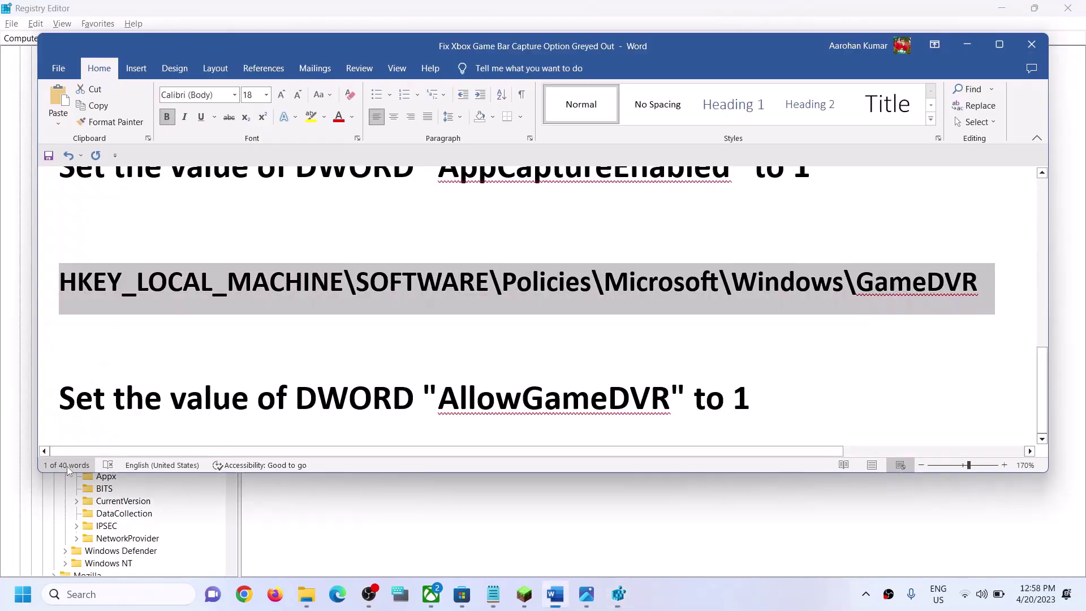
click(793, 290)
key(alt+Tab)
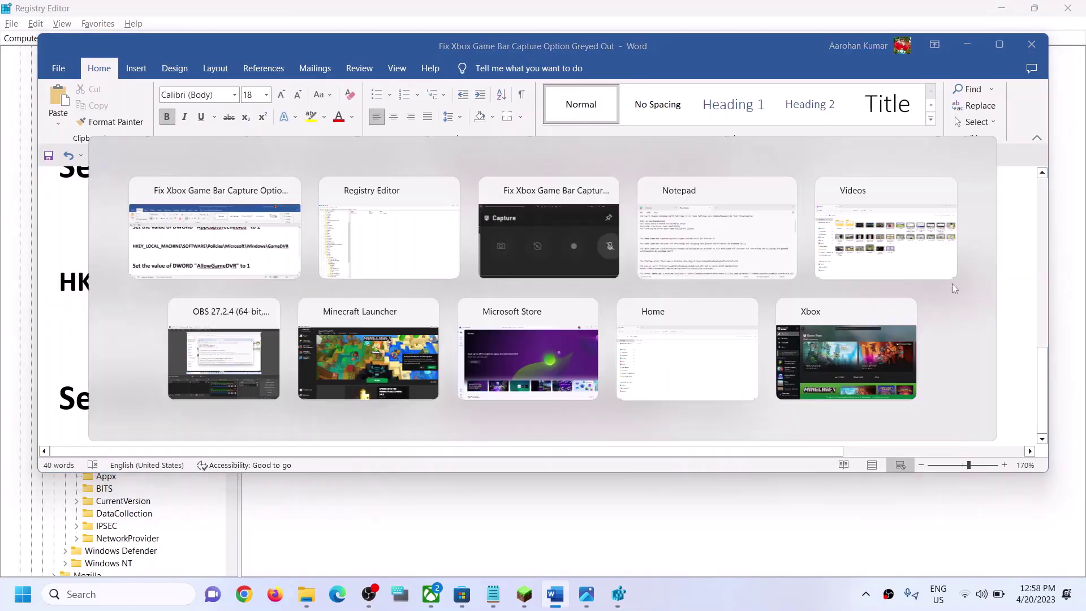
scroll(125, 491, down, 2)
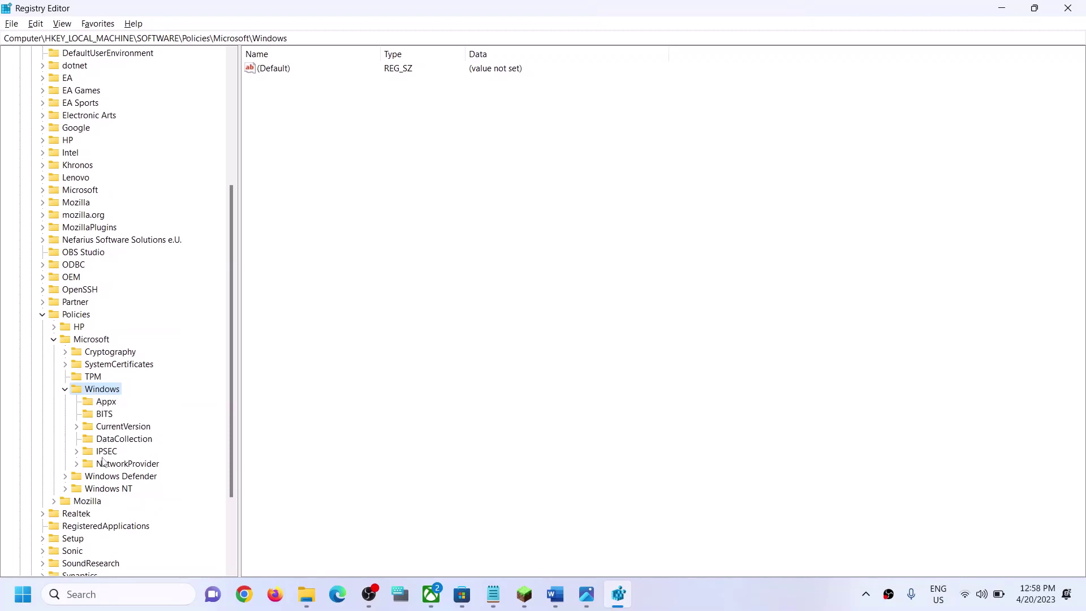
Create a new subkey under the Windows policies key.
right_click(104, 393)
mouse_move(210, 419)
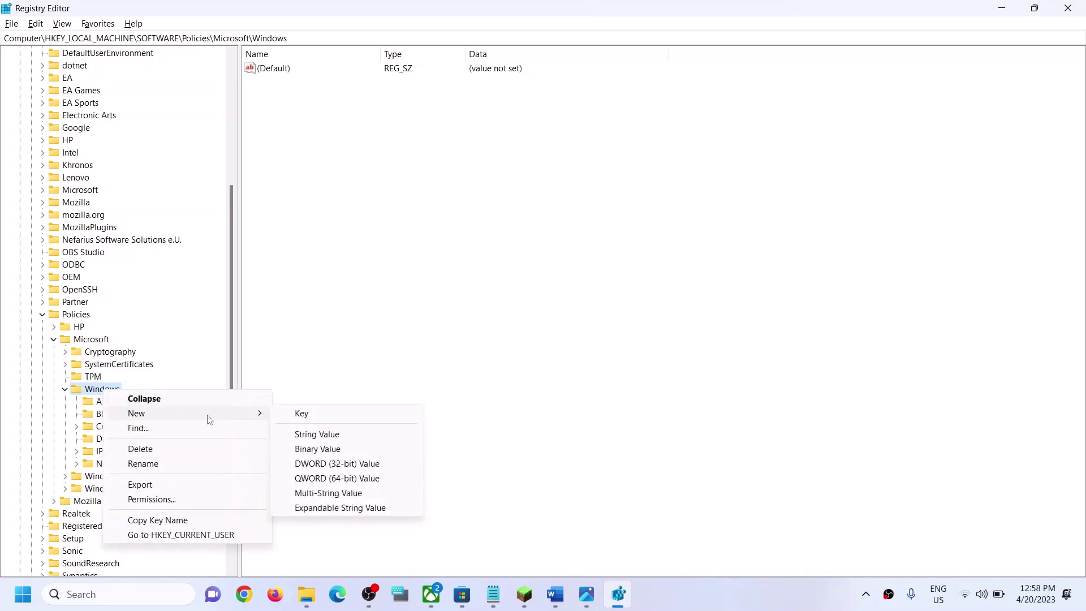
click(303, 413)
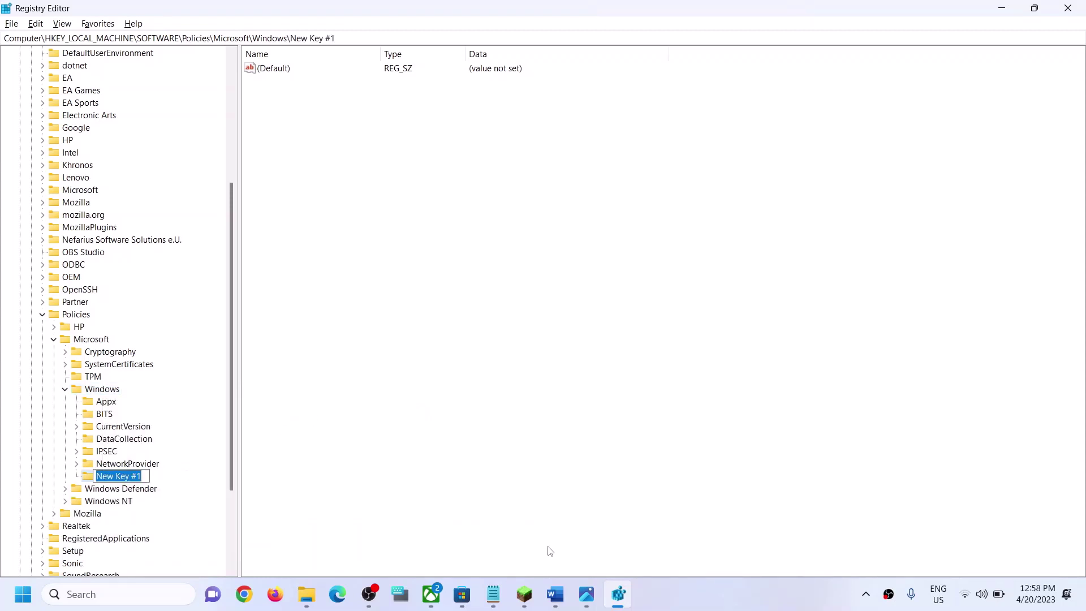
Rename New Key #1 to GameDVR and open it.
click(554, 594)
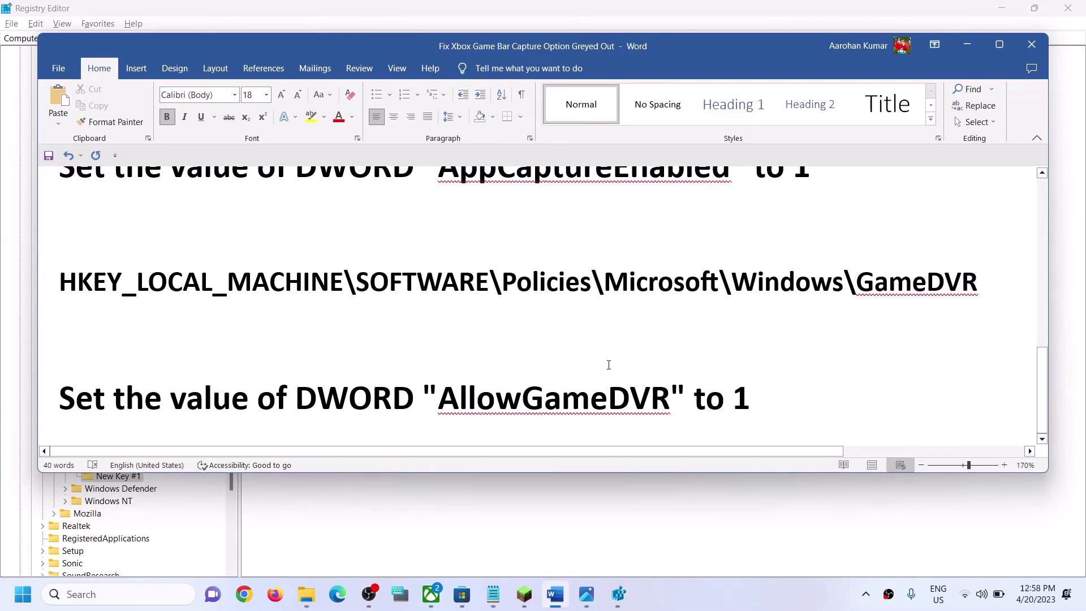
drag(857, 283, 972, 288)
key(alt+Tab)
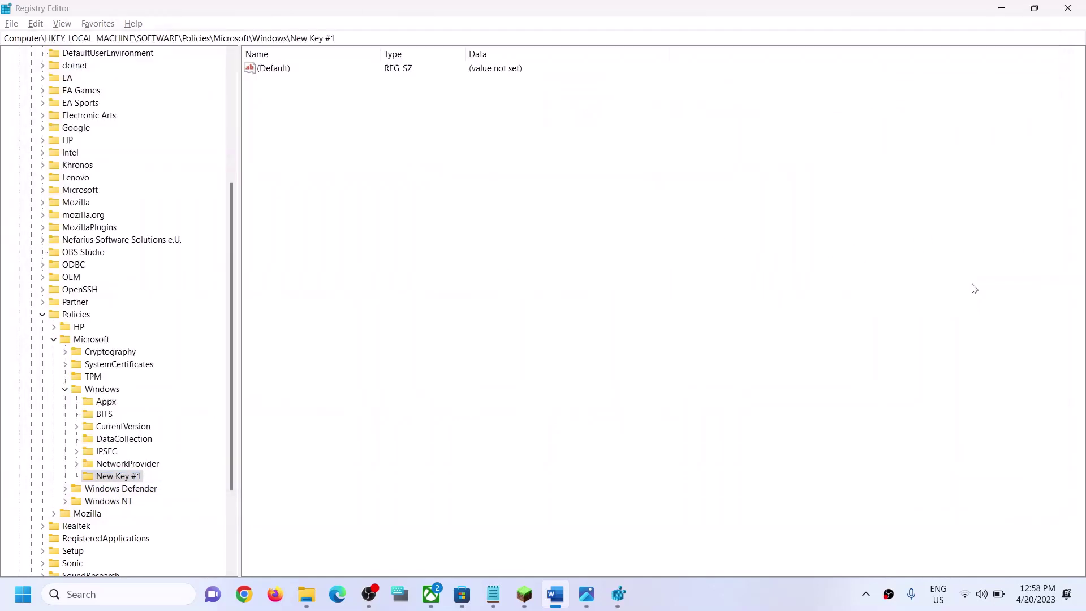
right_click(123, 480)
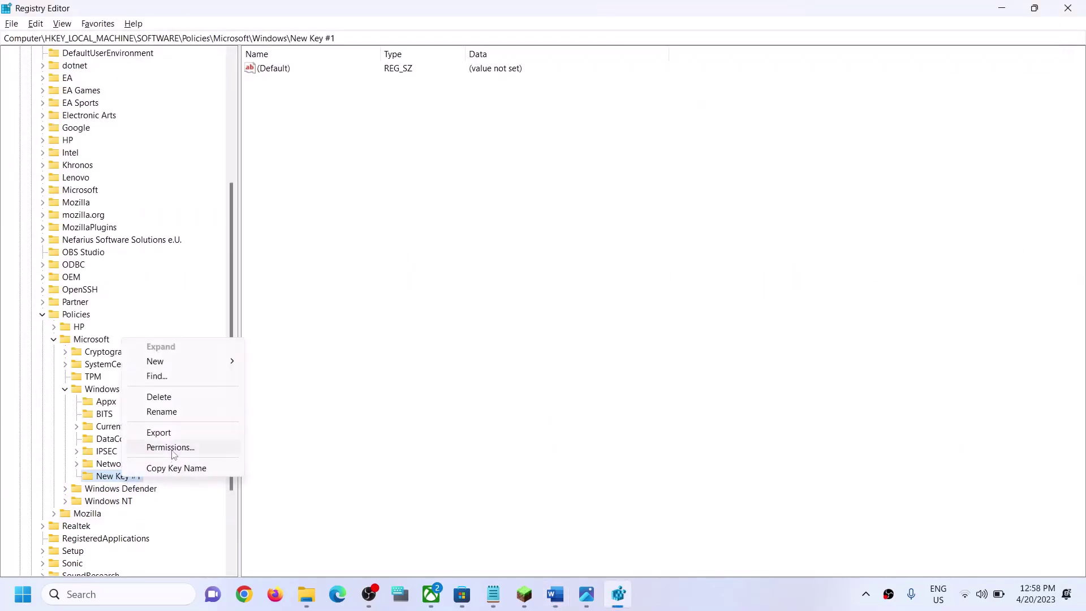
click(164, 411)
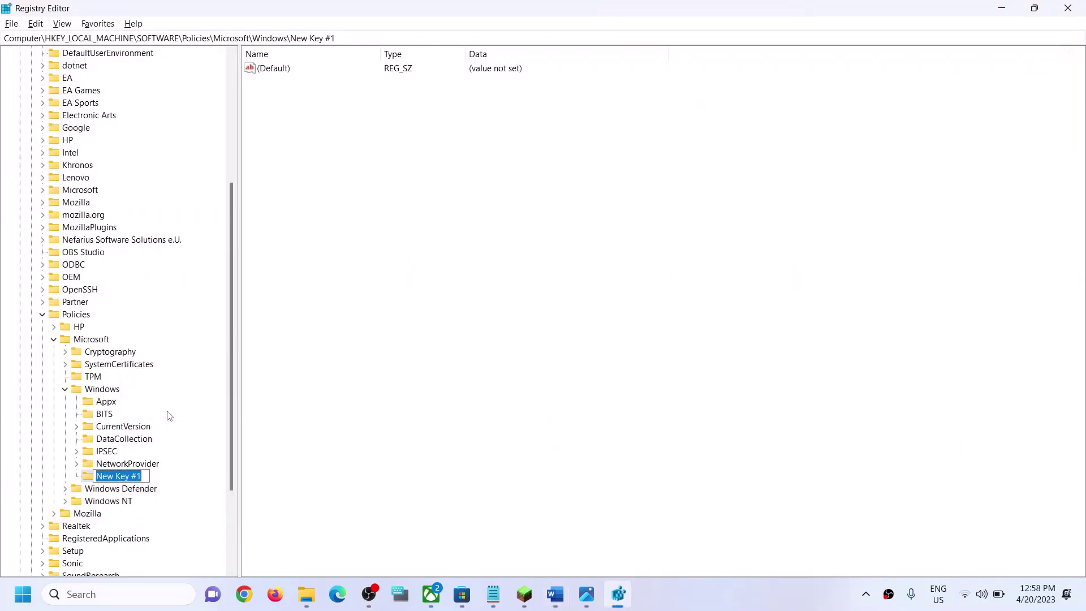
text(GameDVR)
click(267, 477)
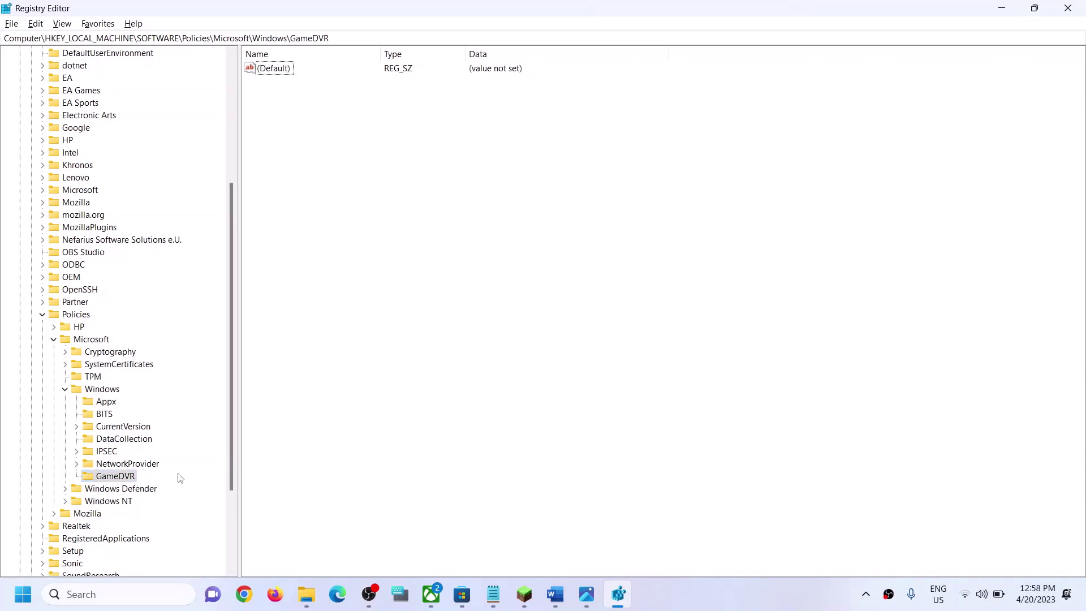
click(118, 479)
Select the value name AllowGameDVR in the Word guide.
key(alt+Tab)
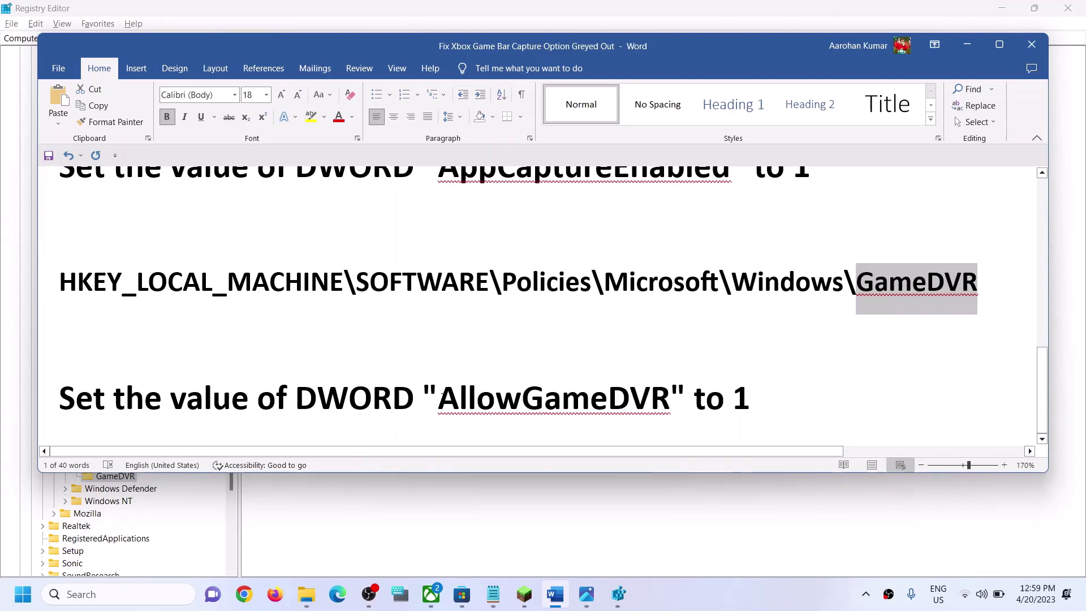
drag(439, 398, 670, 398)
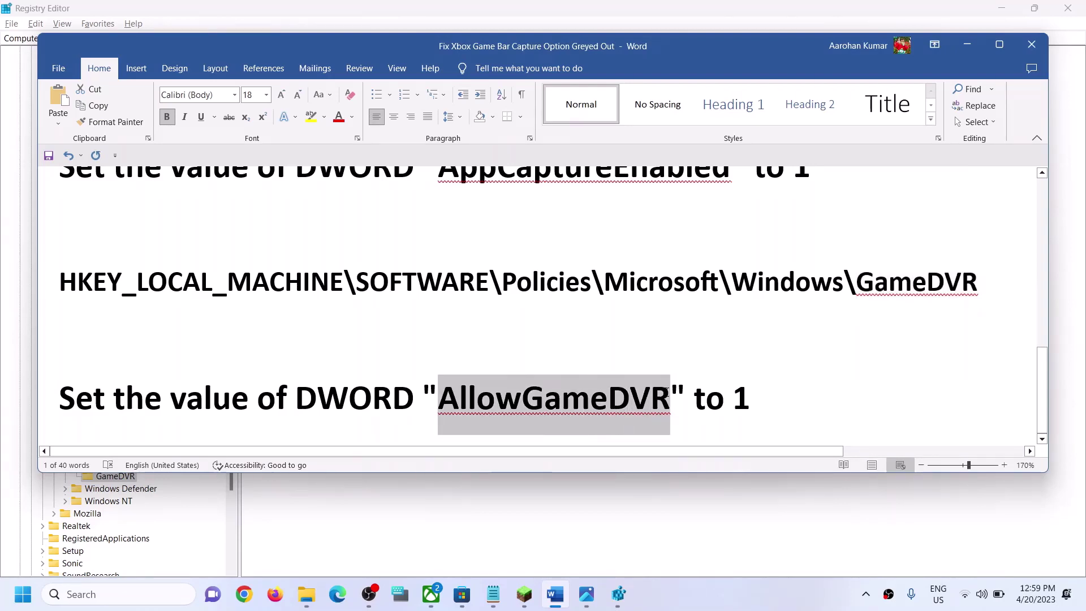
key(alt+Tab)
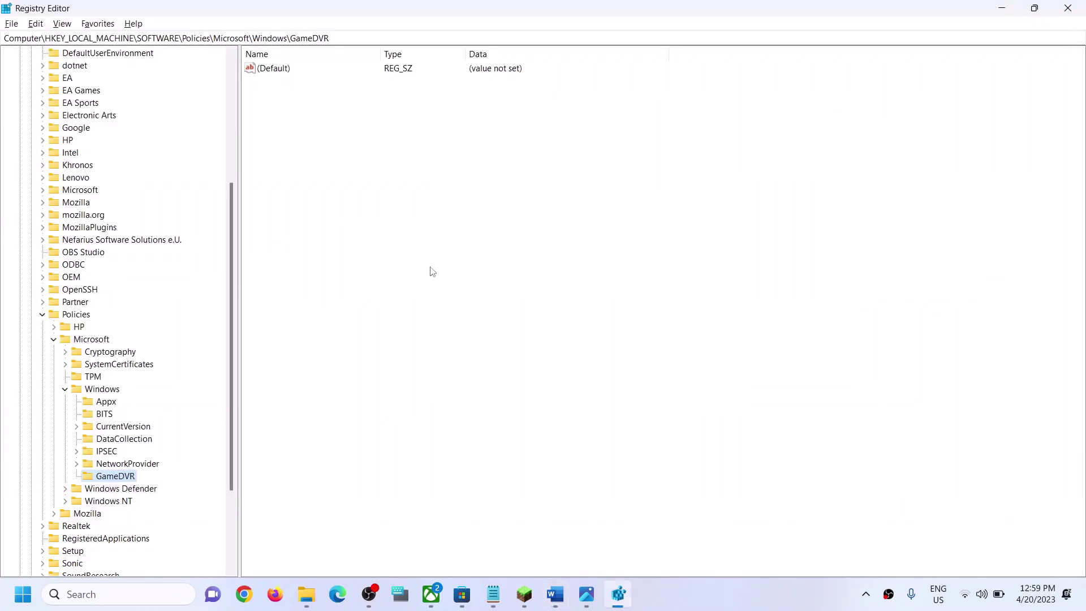
Create a DWORD (32-bit) value named AllowGameDVR in the GameDVR key with value data 1.
right_click(431, 268)
mouse_move(464, 277)
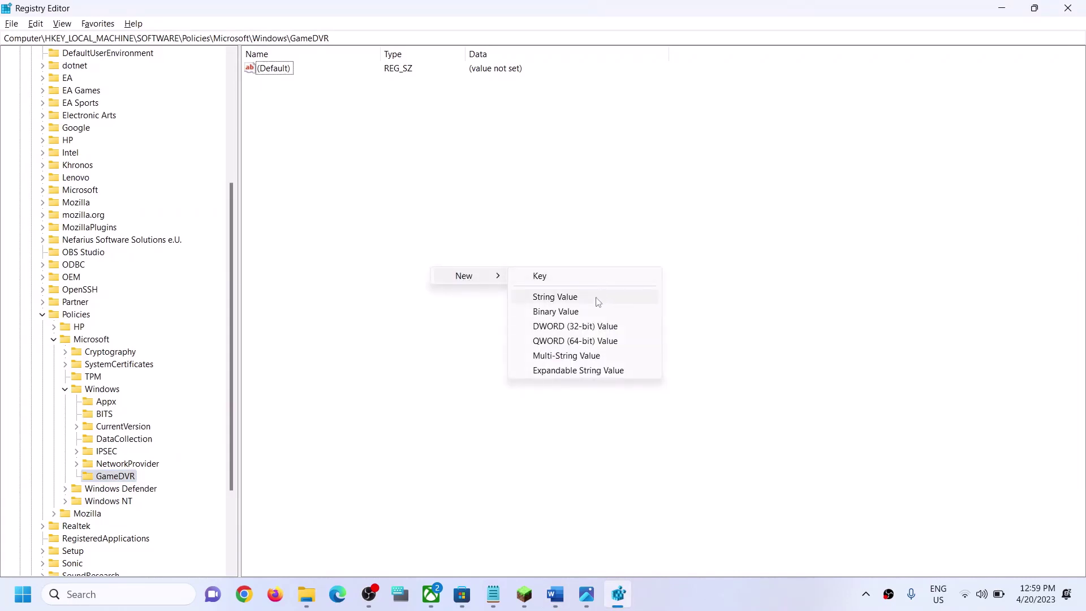
click(572, 327)
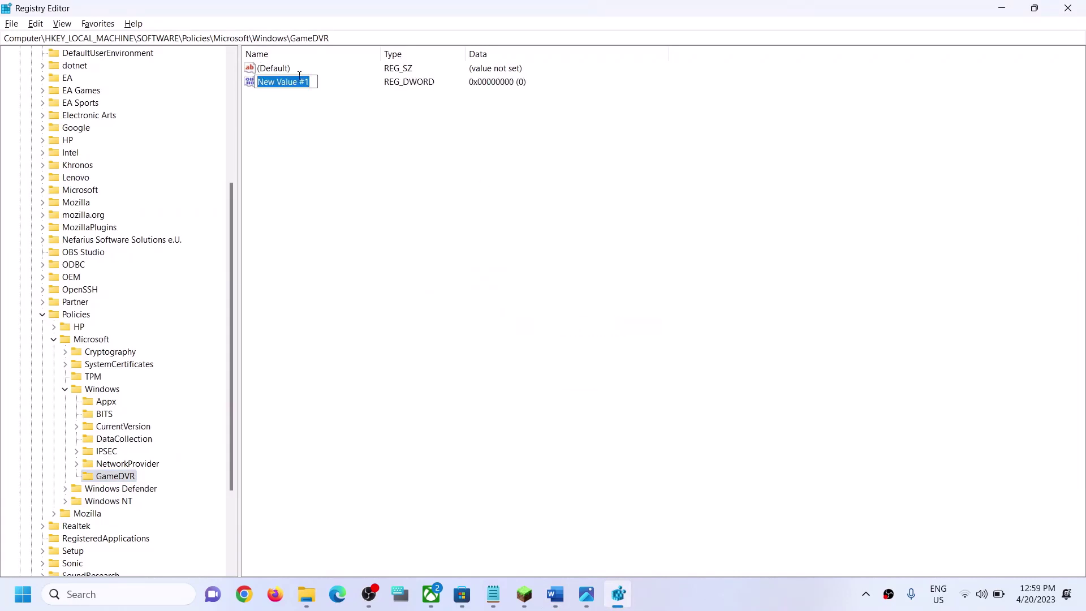
text(AllowGameDVR)
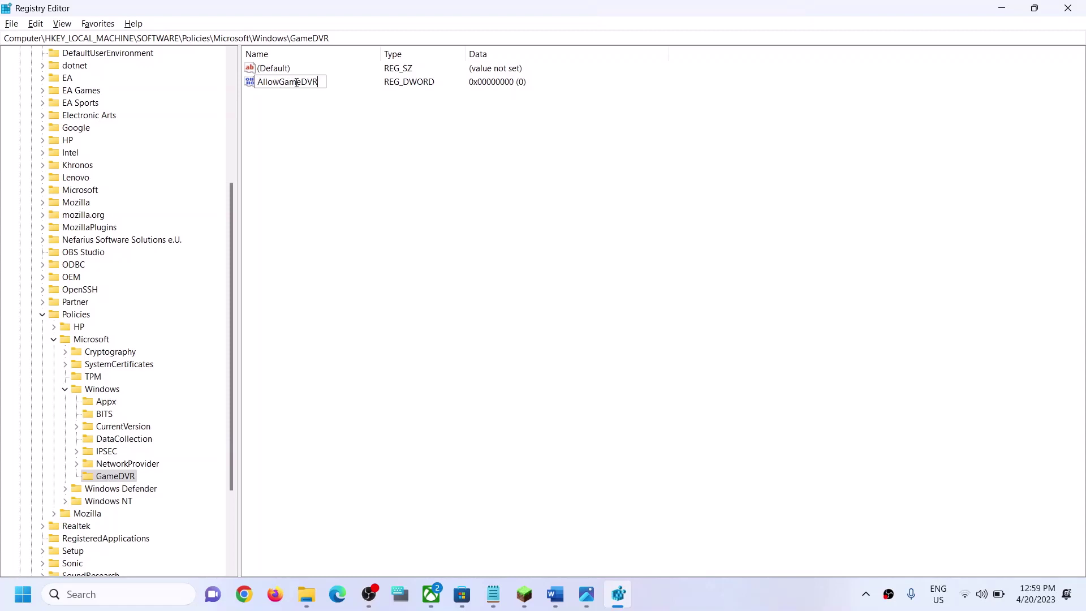
key(Return)
double_click(294, 85)
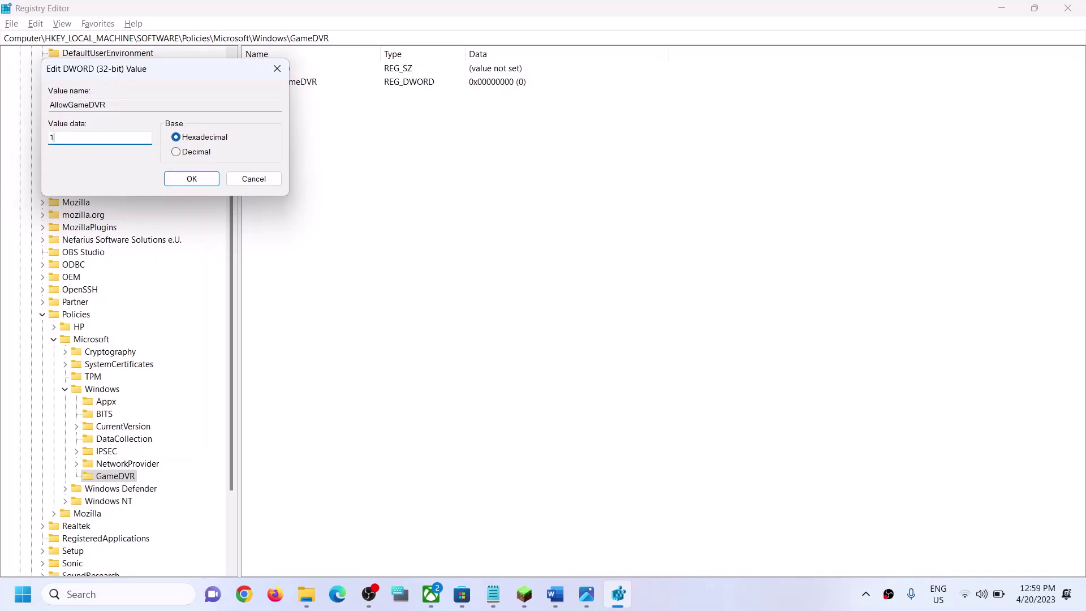
click(196, 180)
Close Registry Editor and minimise all windows to show the desktop.
key(alt+Tab)
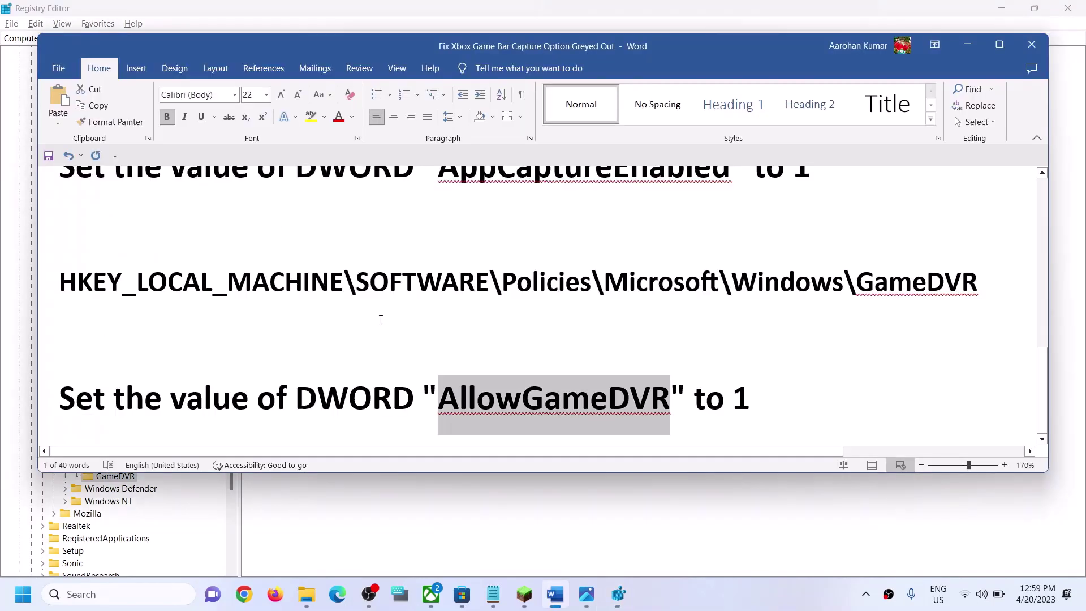
key(alt+Tab)
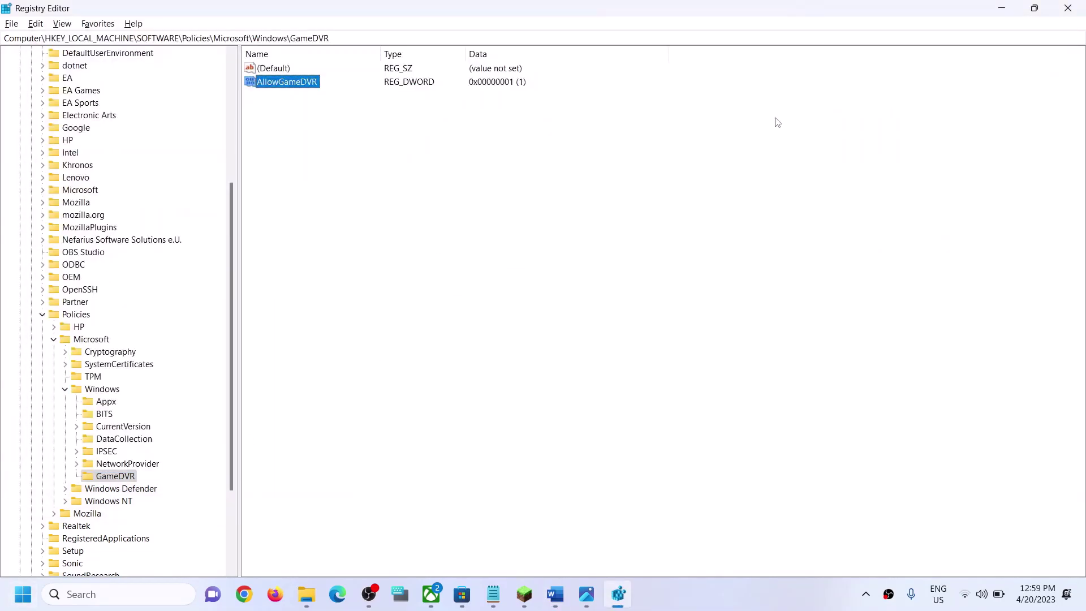
click(1068, 8)
key(super+d)
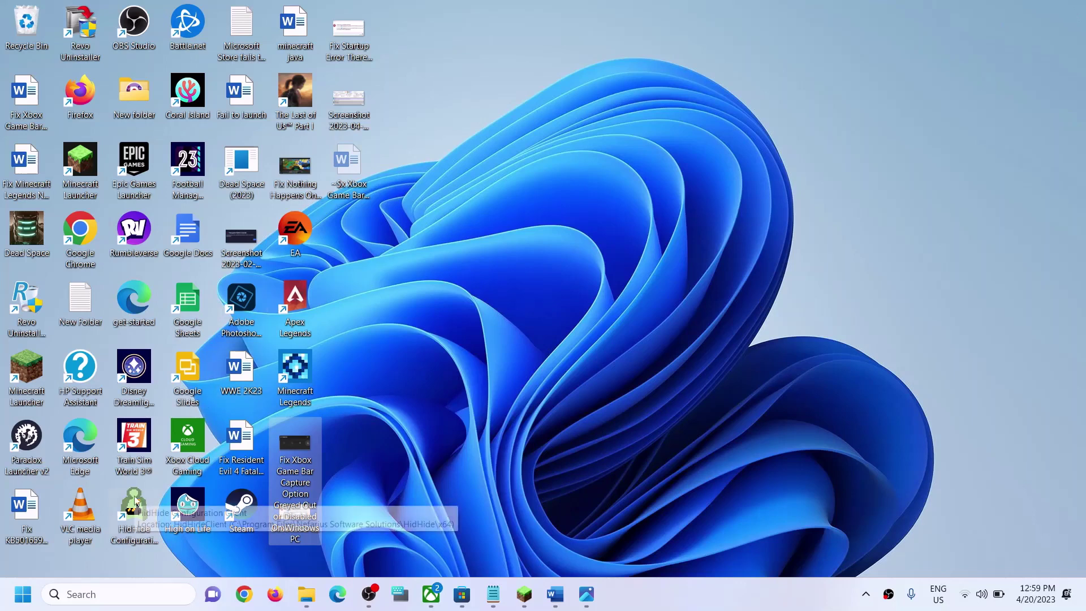
Restart the PC from the Start menu's power options.
click(23, 594)
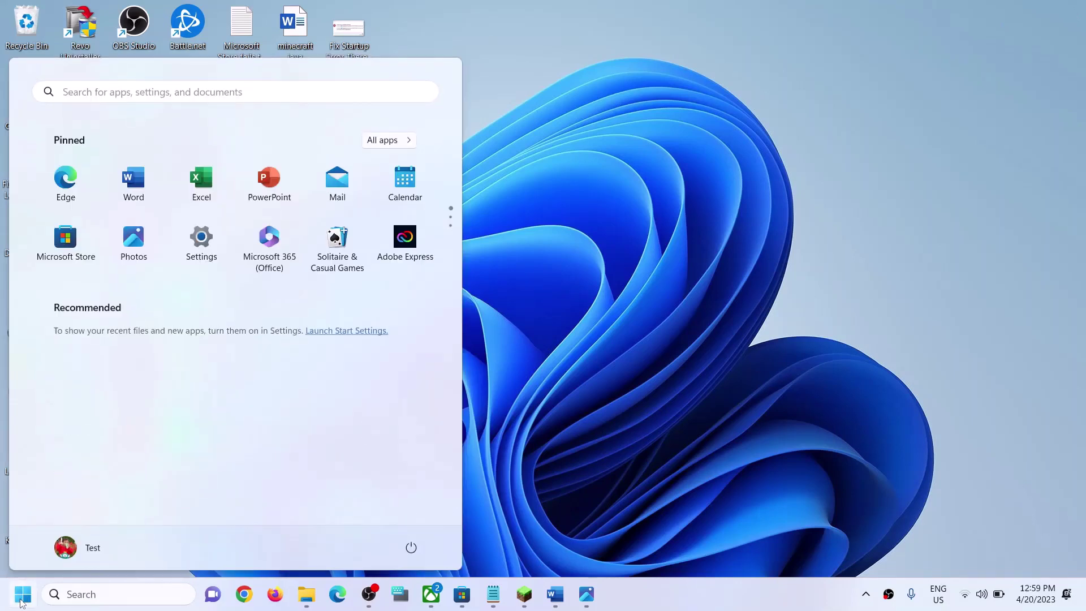
click(411, 546)
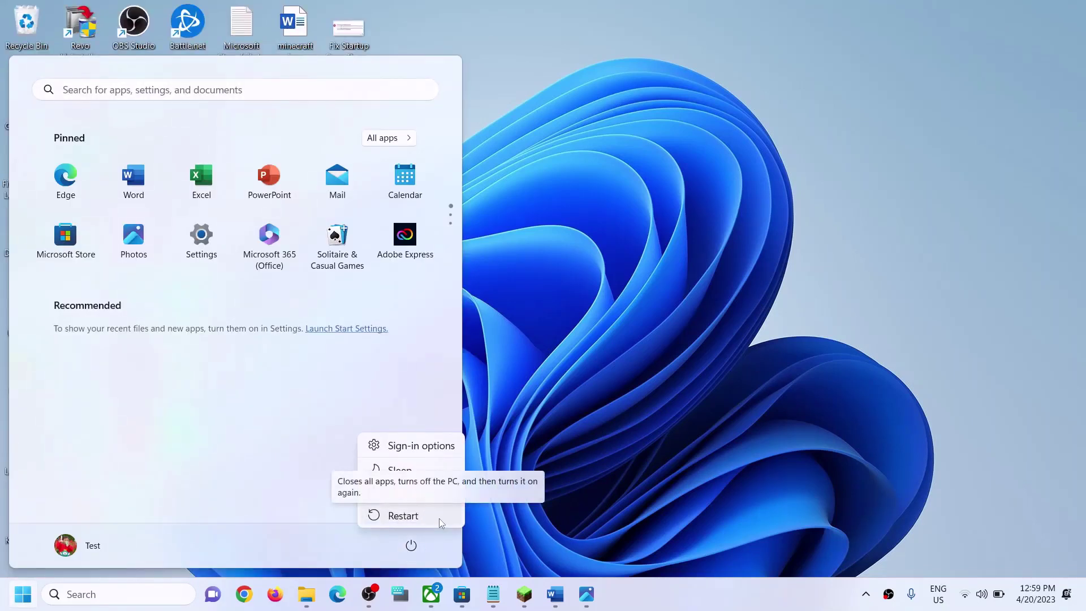
click(440, 517)
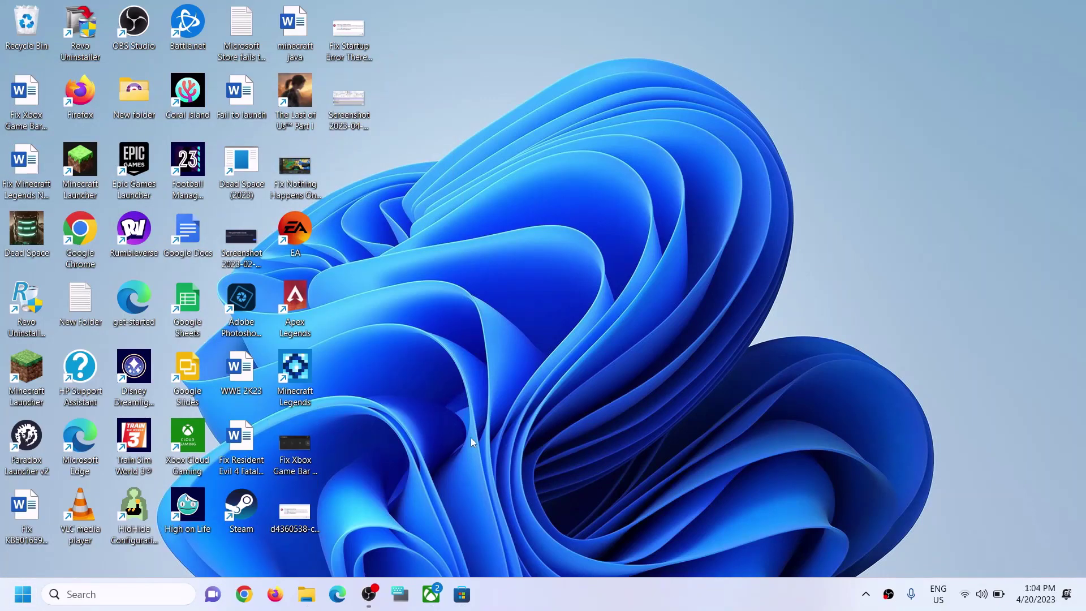
In Settings under Gaming > Xbox Game Bar, turn On opening Game Bar with the controller button.
key(super+i)
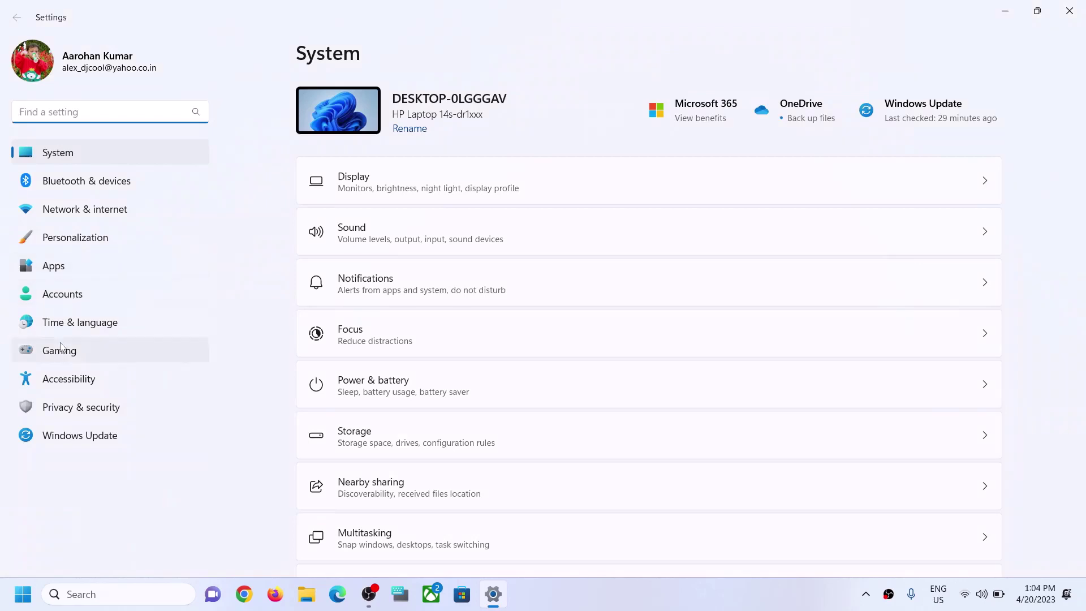
click(61, 349)
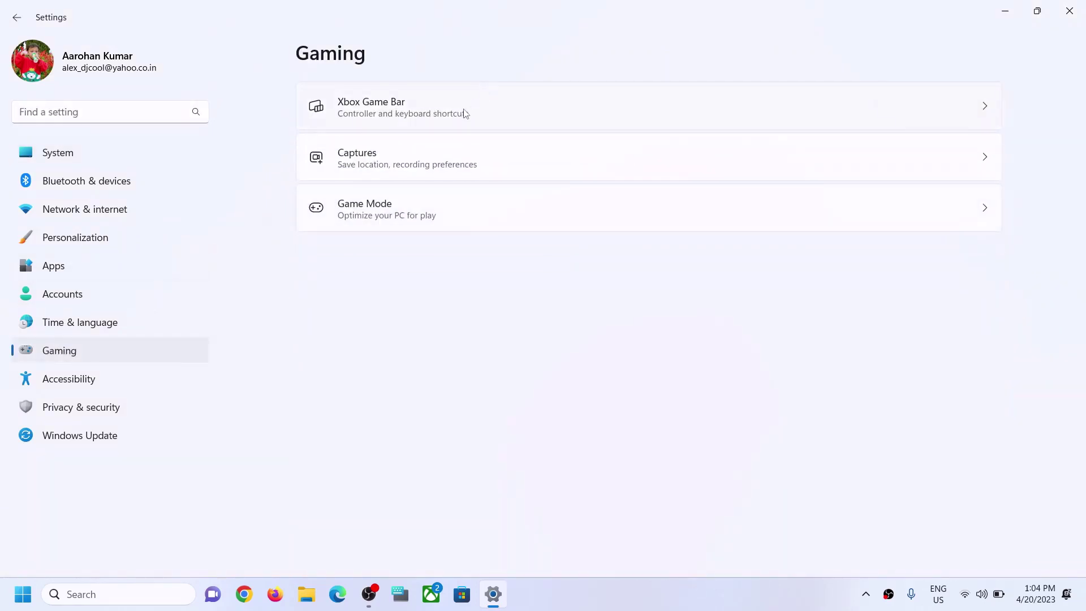
click(464, 109)
click(978, 105)
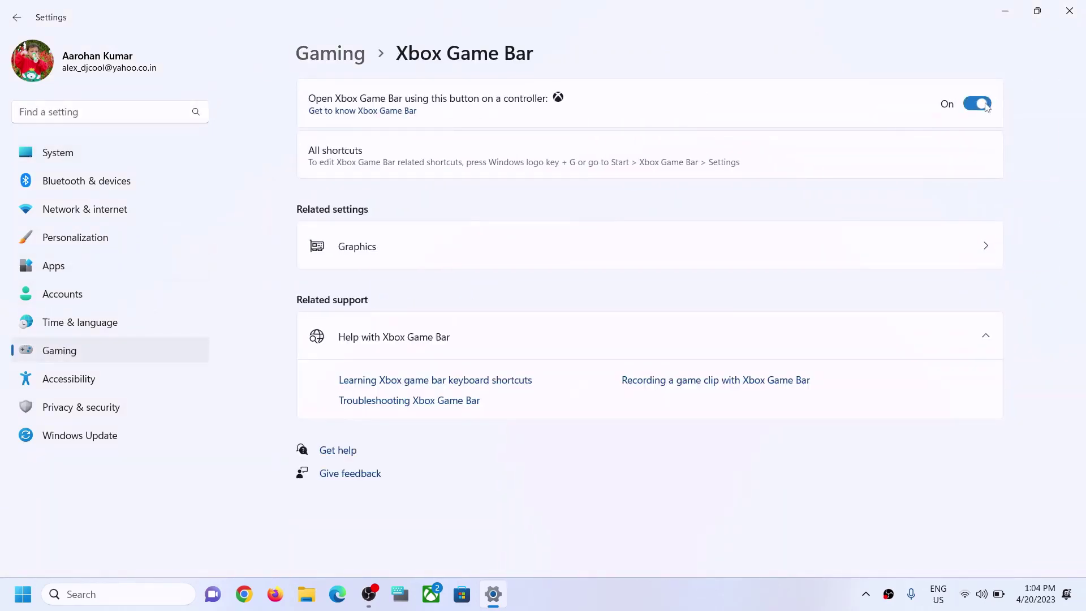